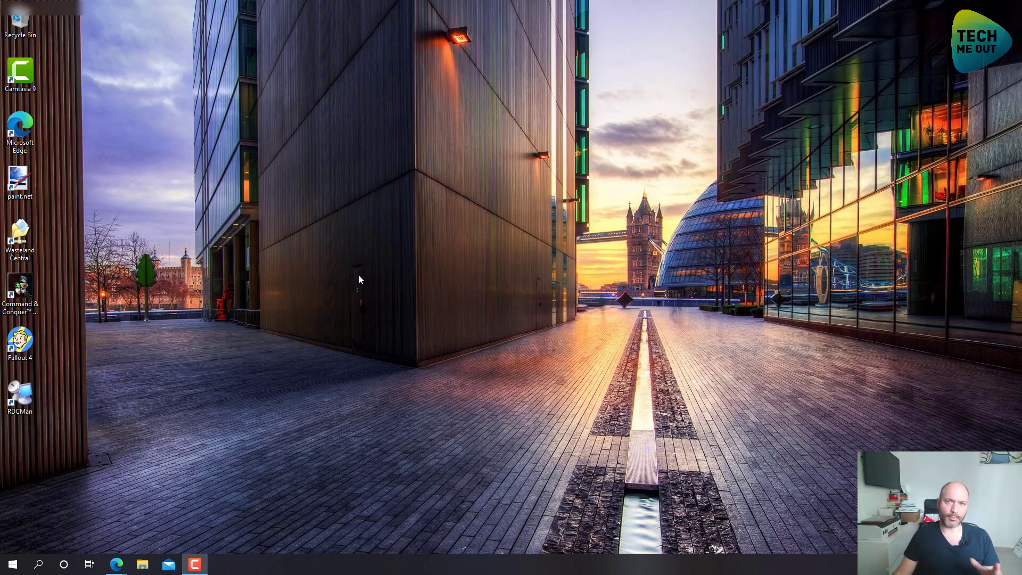
Bring the Edge window showing the DS918 NAS's DSM desktop to the front
{"action": "mouse_move", "coordinate": [116, 564]}
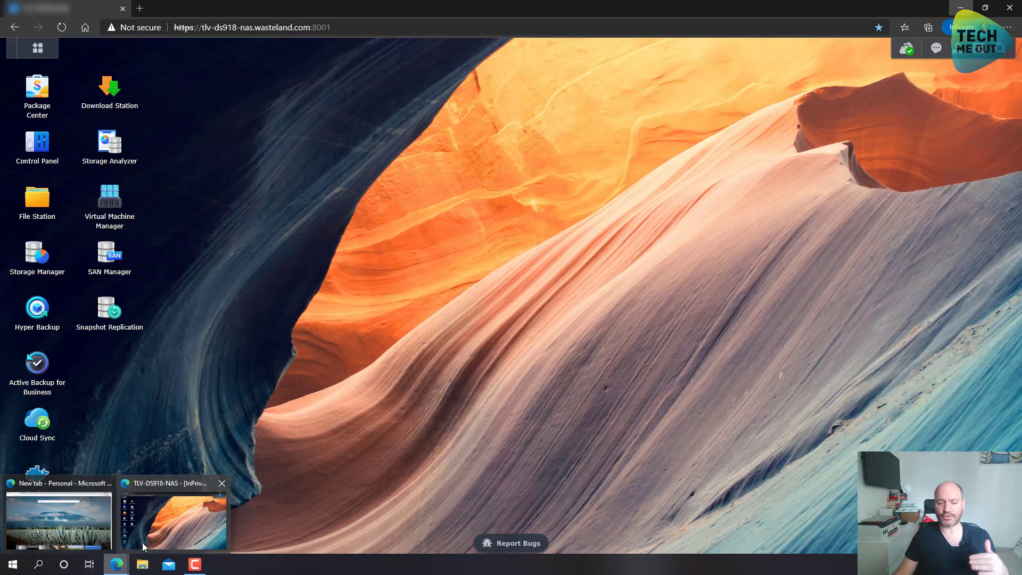
Search Google for 'synology c2' in a new tab and open the Synology C2 website
{"action": "left_click", "coordinate": [142, 542]}
{"action": "left_click", "coordinate": [140, 8]}
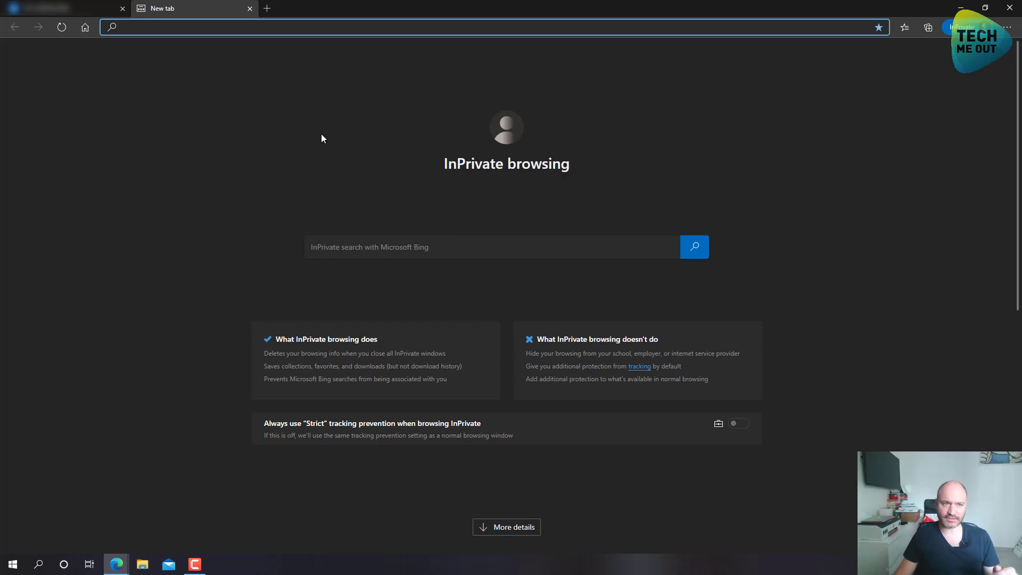
{"action": "type", "text": "s"}
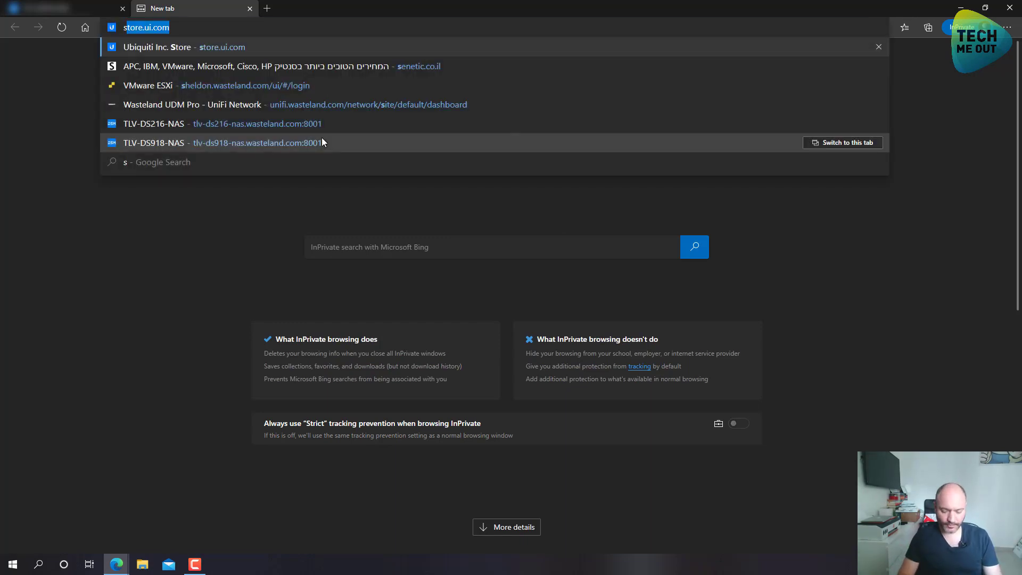
{"action": "type", "text": "ynology c2"}
{"action": "key", "text": "Return"}
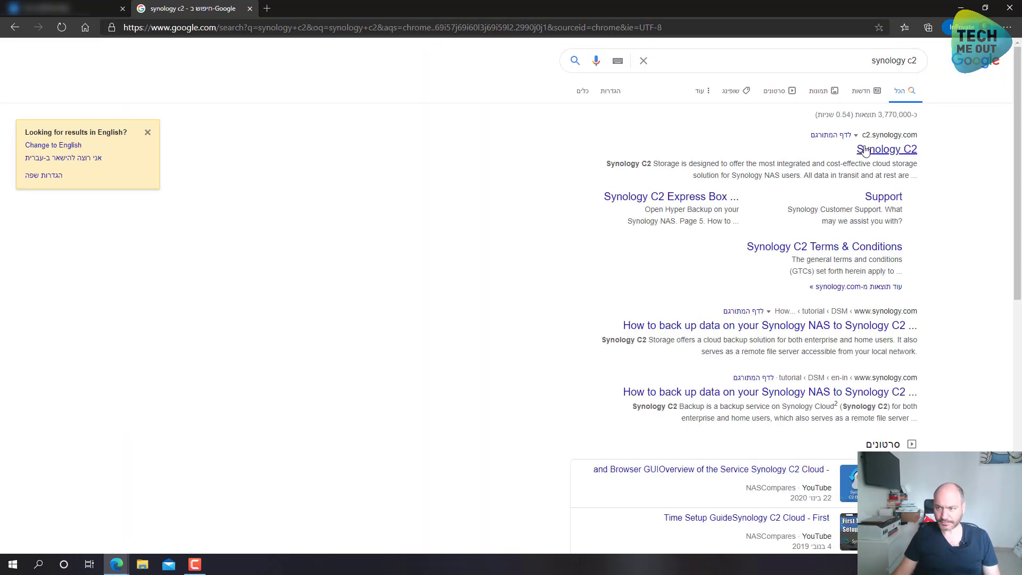
{"action": "left_click", "coordinate": [875, 151]}
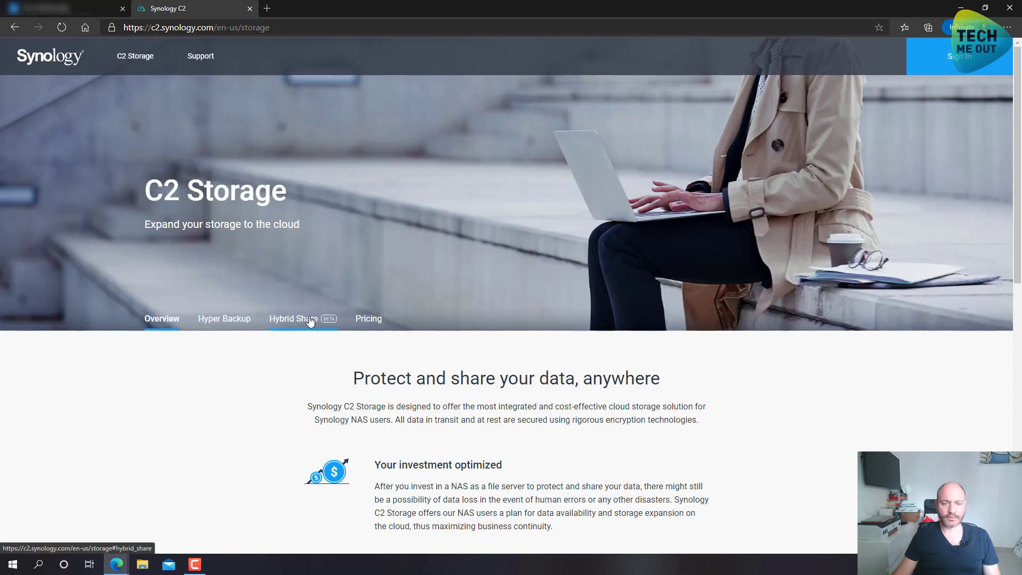
Show the Hybrid Share section and scroll down to the 1 TB Join the Beta Program offer
{"action": "left_click", "coordinate": [306, 323]}
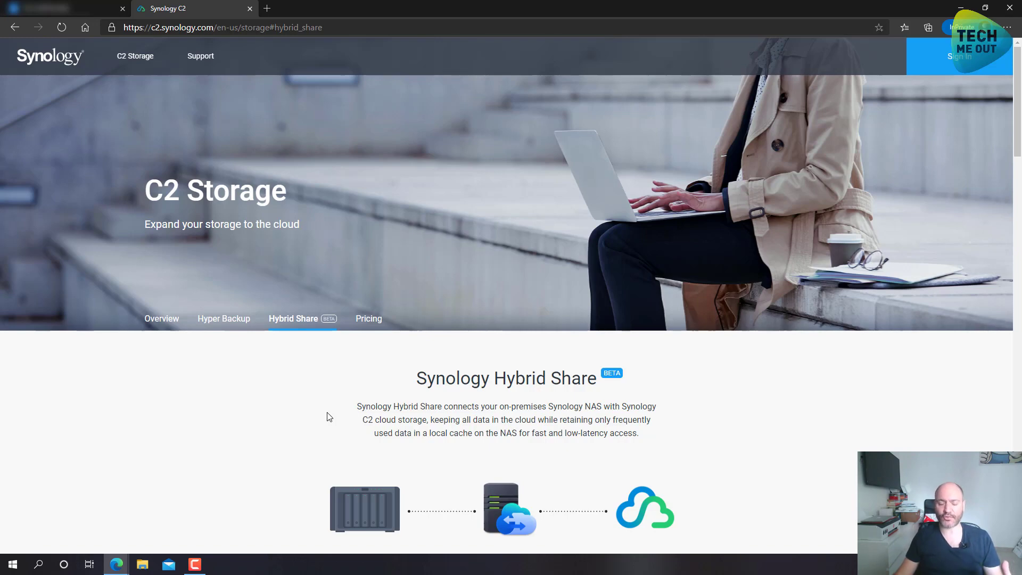
{"action": "scroll", "coordinate": [327, 416], "scroll_direction": "down", "scroll_amount": 9}
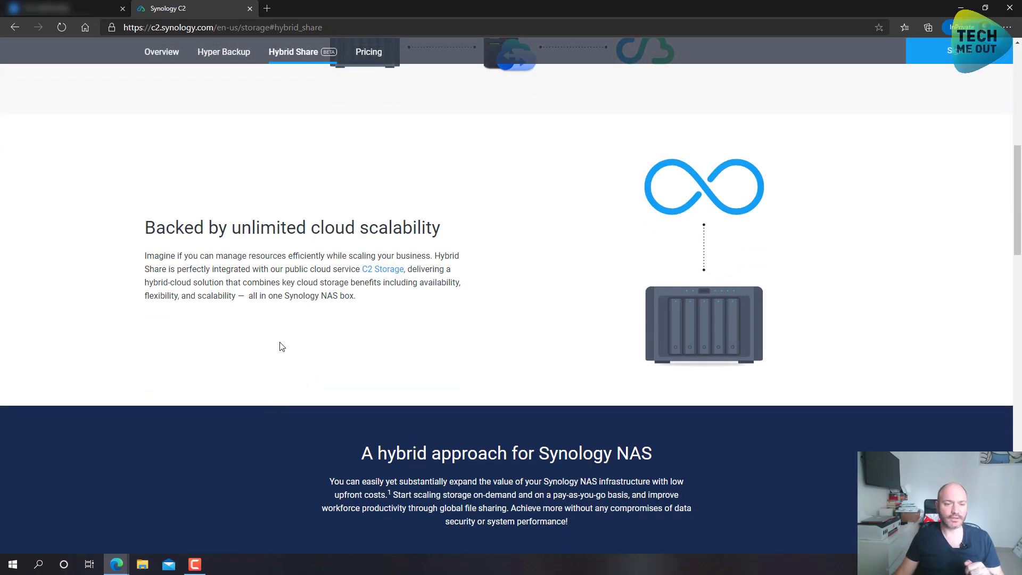
{"action": "scroll", "coordinate": [279, 343], "scroll_direction": "down", "scroll_amount": 10}
{"action": "scroll", "coordinate": [438, 378], "scroll_direction": "down", "scroll_amount": 10}
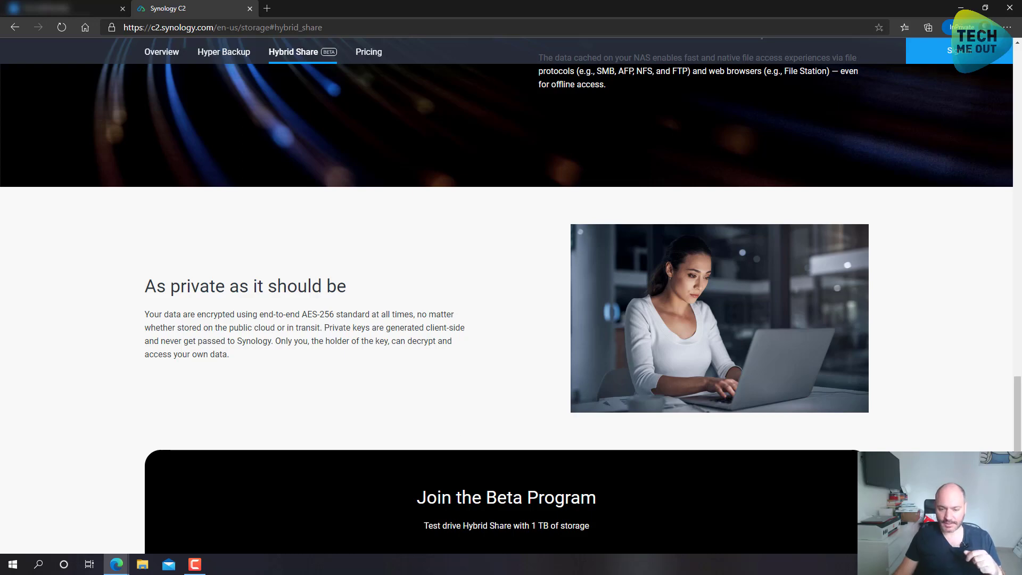
{"action": "scroll", "coordinate": [479, 432], "scroll_direction": "down", "scroll_amount": 5}
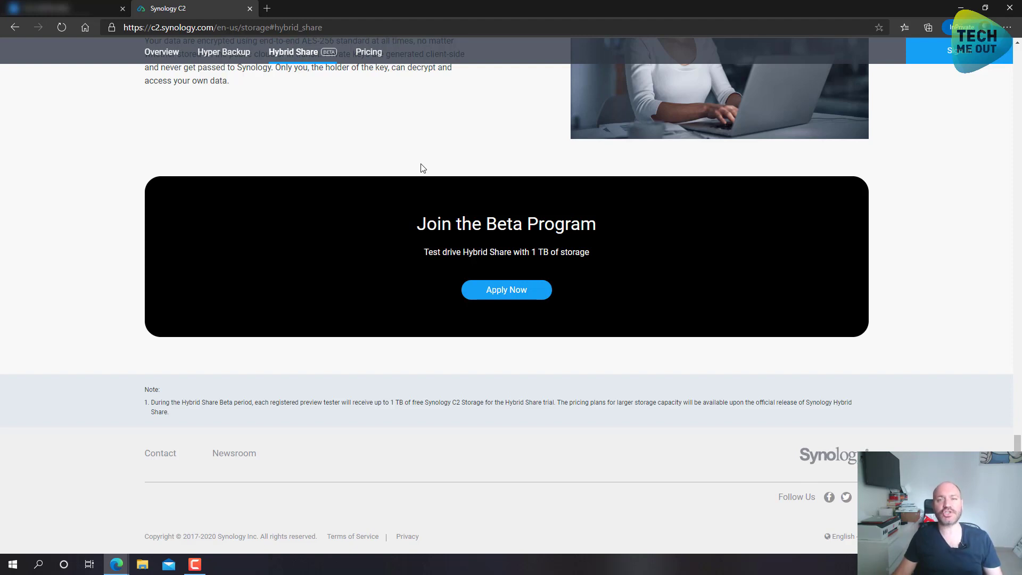
Sign in to Synology C2 with the saved account to reach the 100 GB storage dashboard
{"action": "left_click", "coordinate": [951, 60]}
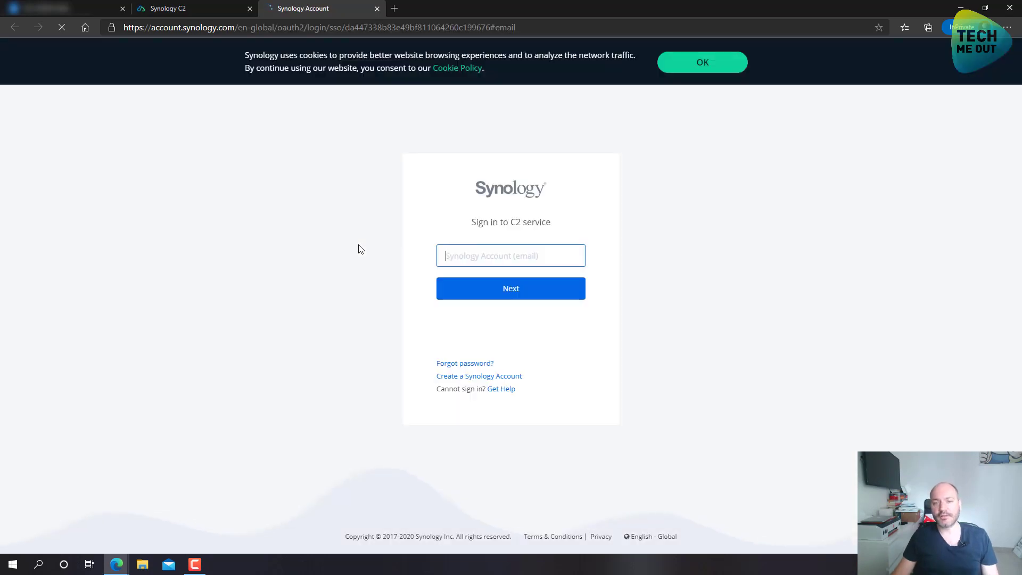
{"action": "left_click", "coordinate": [476, 259]}
{"action": "left_click", "coordinate": [479, 278]}
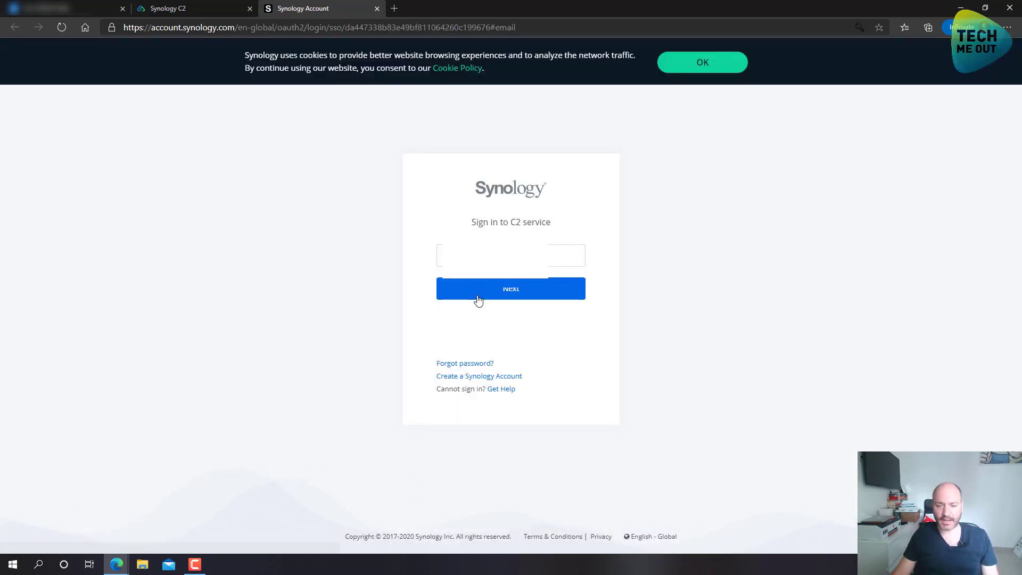
{"action": "left_click", "coordinate": [475, 294]}
{"action": "left_click", "coordinate": [500, 317]}
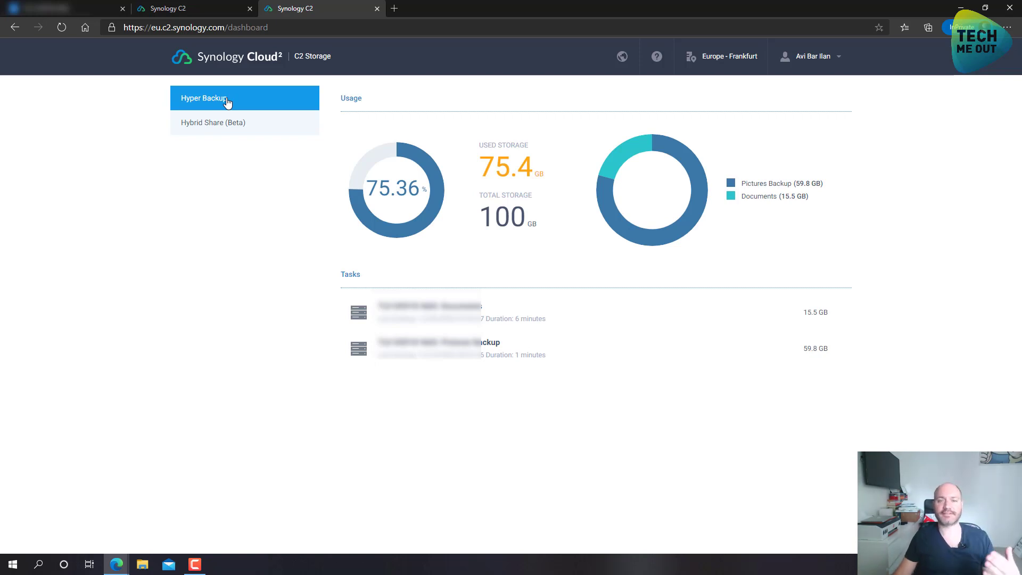
{"action": "left_click", "coordinate": [195, 131]}
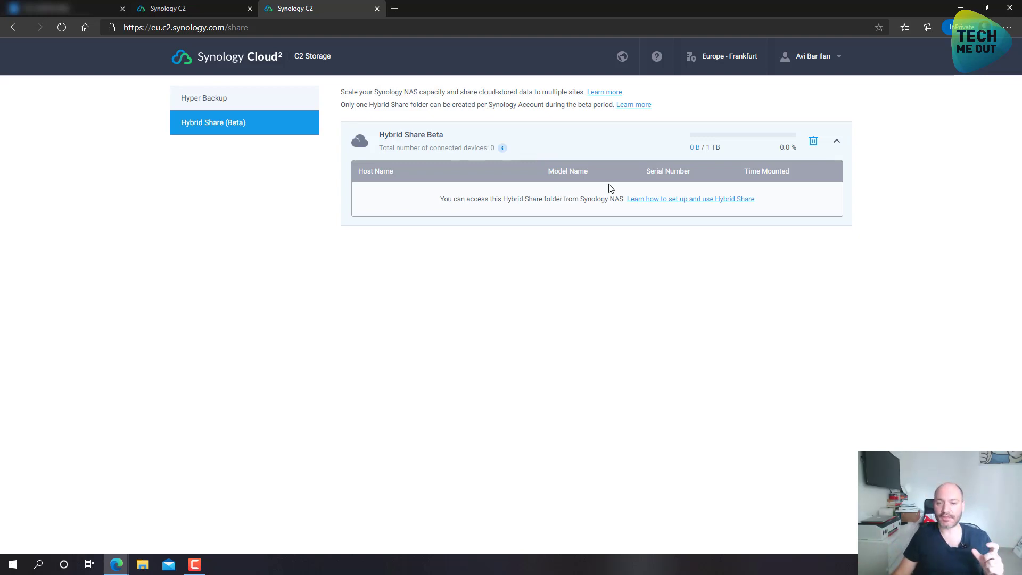
{"action": "left_click", "coordinate": [246, 100]}
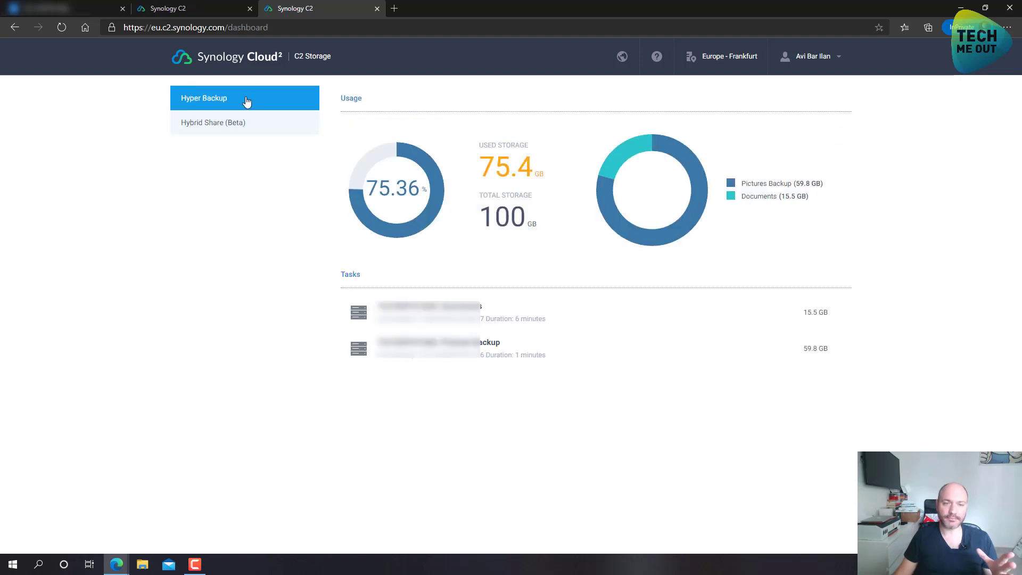
{"action": "left_click", "coordinate": [263, 123]}
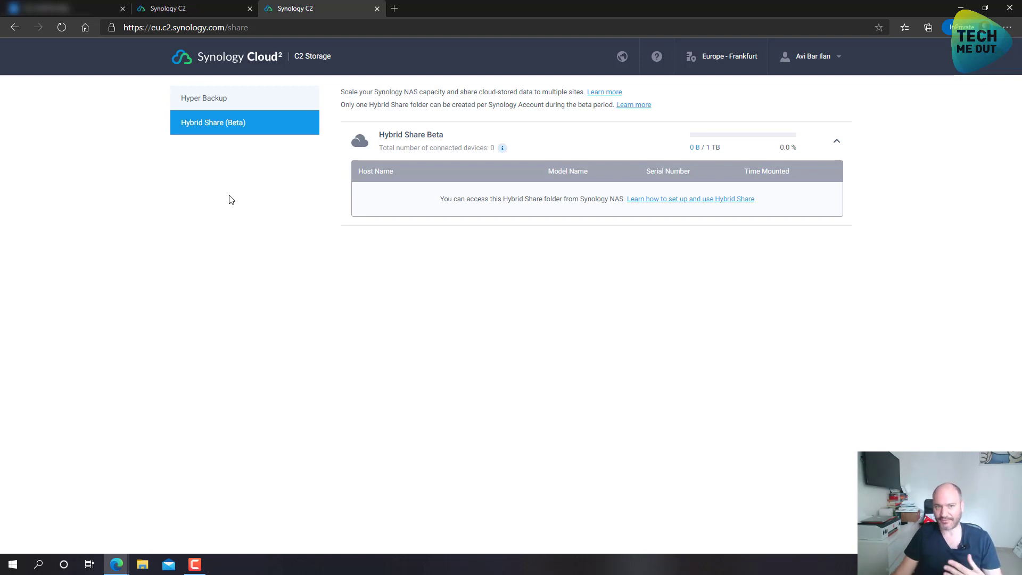
{"action": "left_click", "coordinate": [260, 109]}
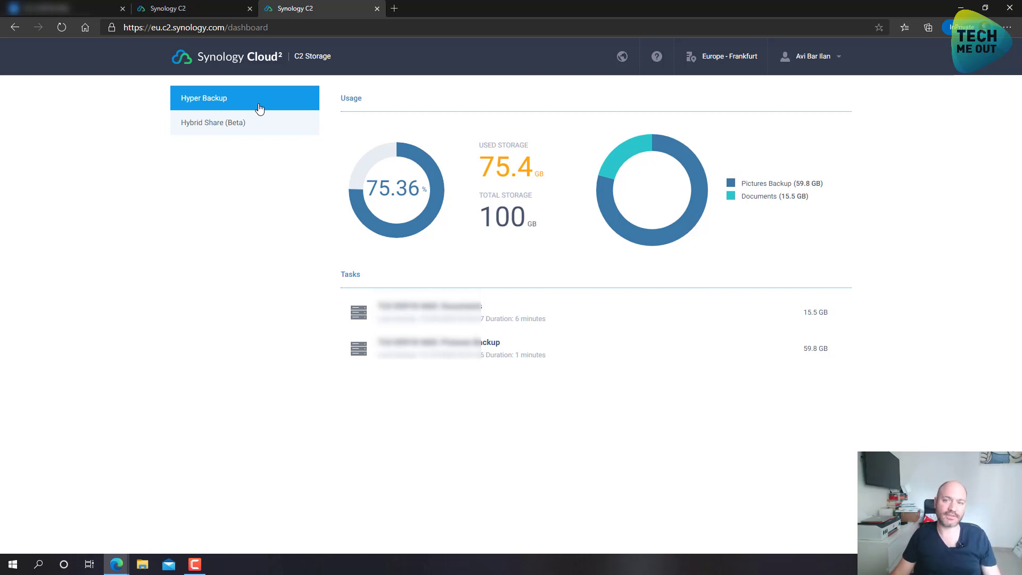
In the DSM tab, open Control Panel's Shared Folder list and expand the Create menu
{"action": "left_click", "coordinate": [53, 8]}
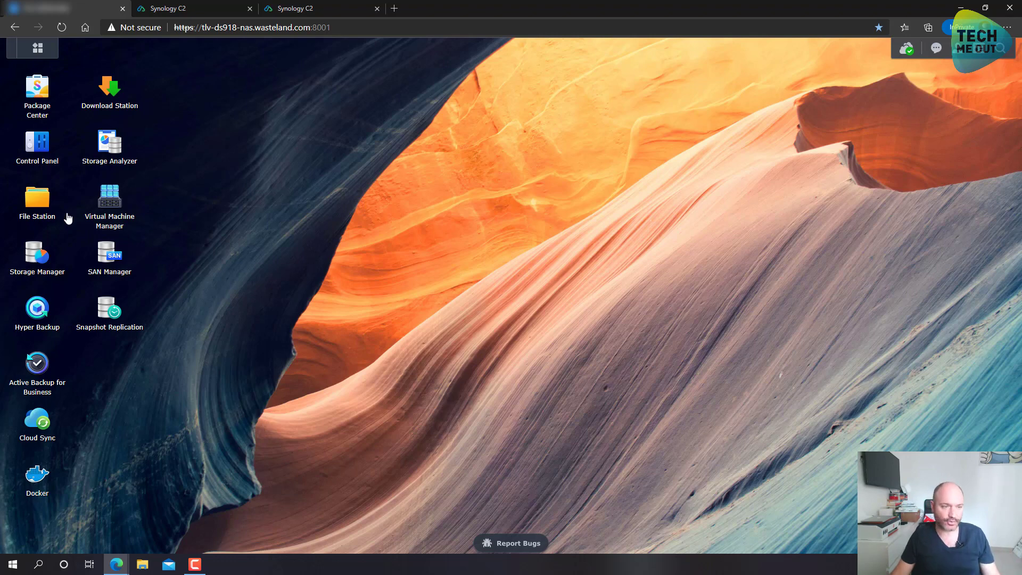
{"action": "left_click", "coordinate": [42, 149]}
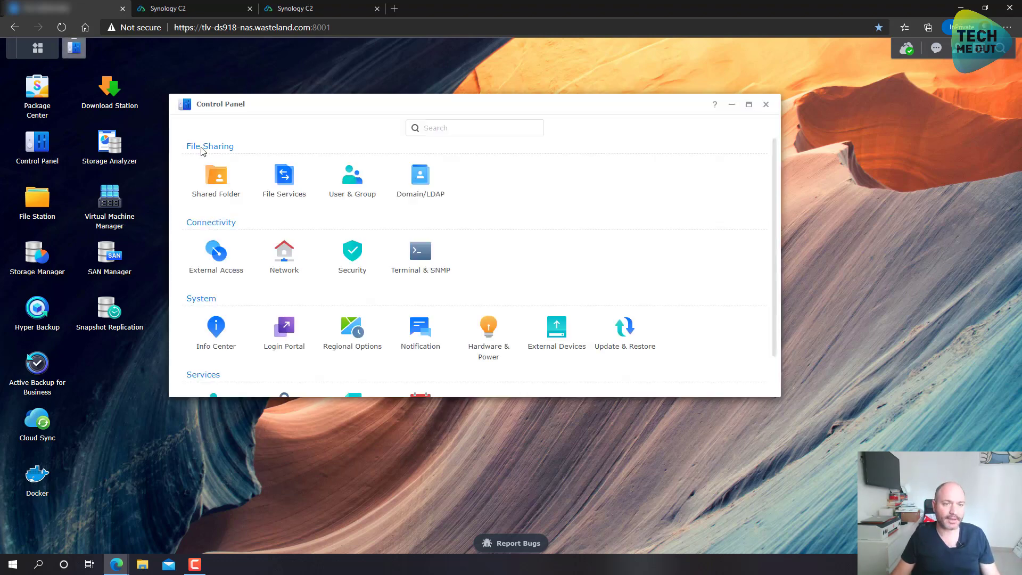
{"action": "left_click", "coordinate": [213, 175]}
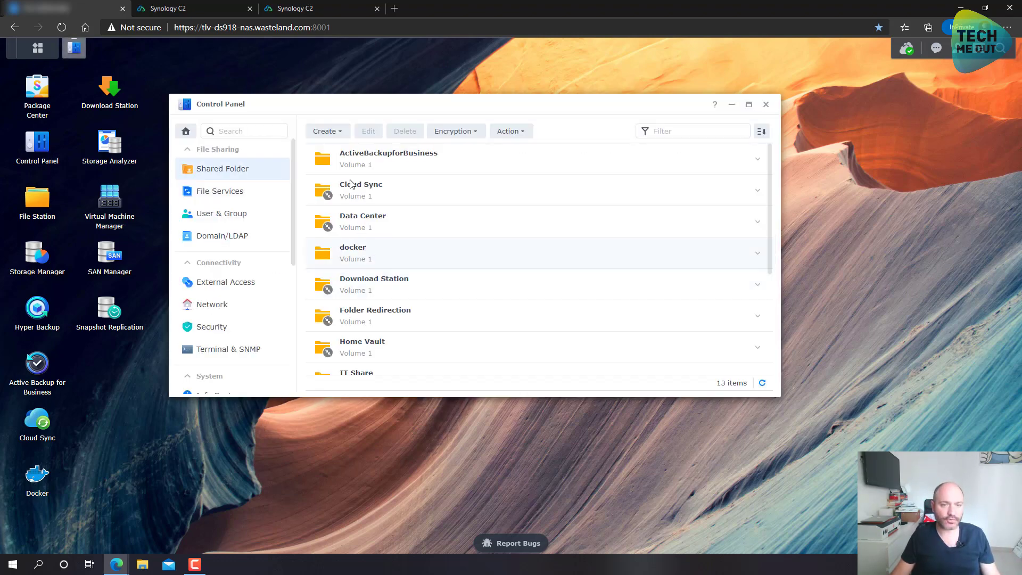
{"action": "left_click", "coordinate": [344, 137]}
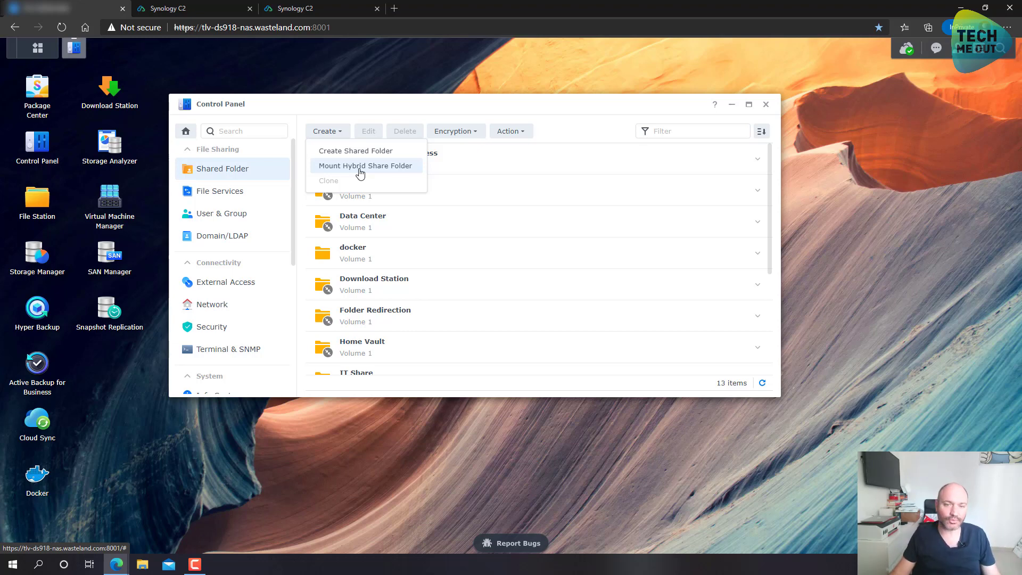
Start mounting a Hybrid Share folder, authorize the NAS with C2, and enter the encryption key
{"action": "left_click", "coordinate": [360, 167]}
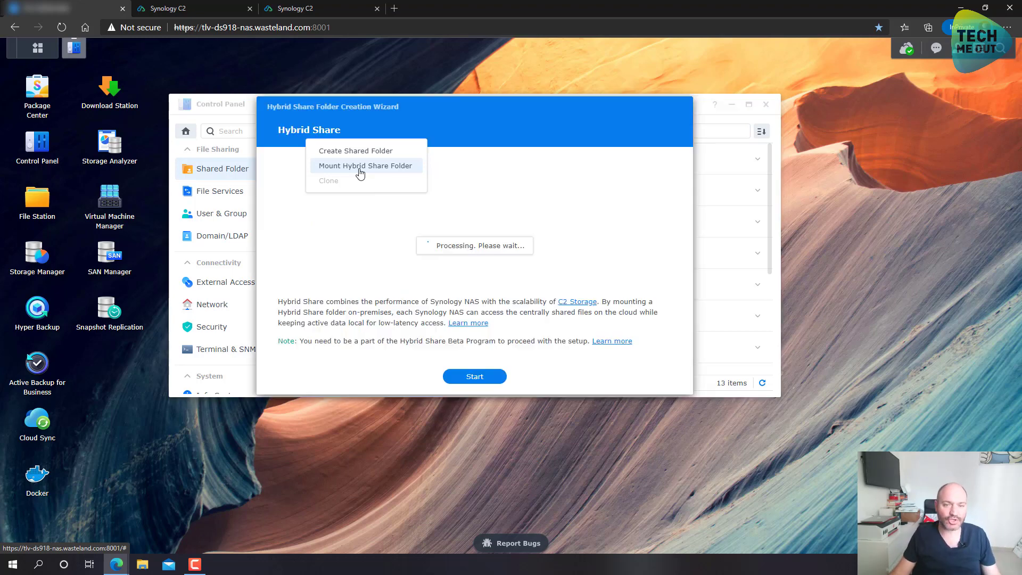
{"action": "left_click", "coordinate": [471, 378]}
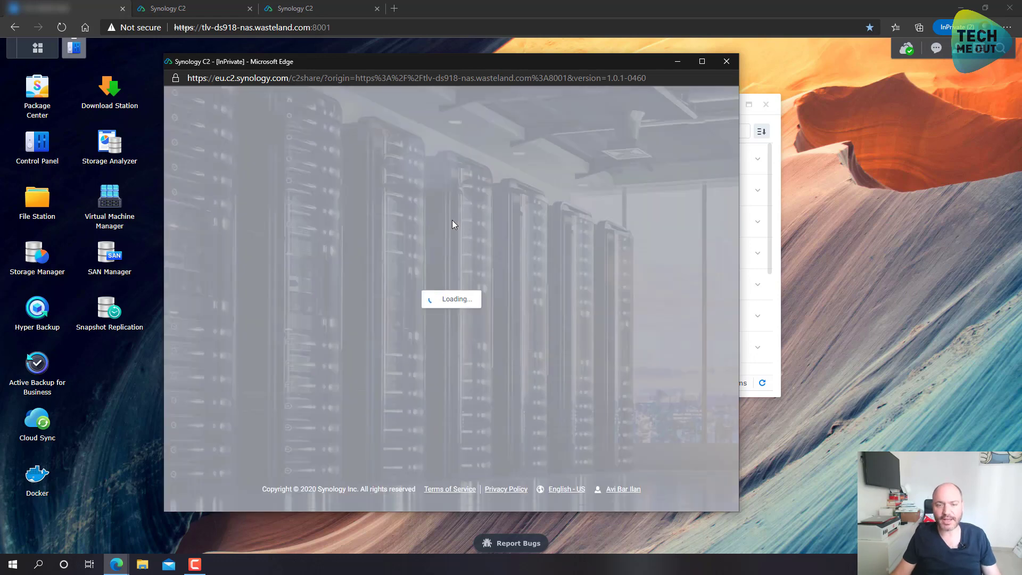
{"action": "left_click", "coordinate": [265, 383]}
{"action": "left_click", "coordinate": [625, 383]}
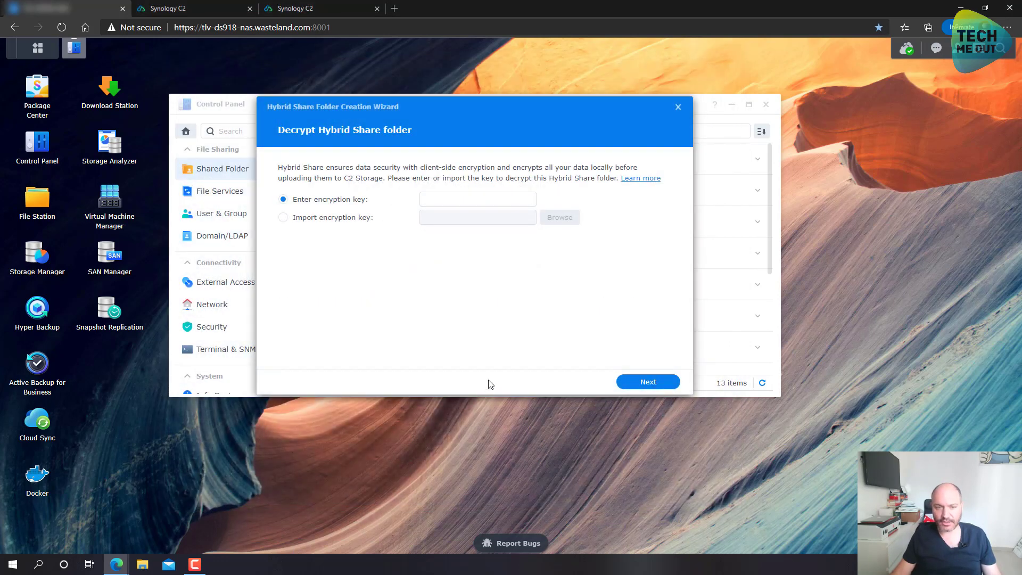
{"action": "left_click", "coordinate": [459, 201]}
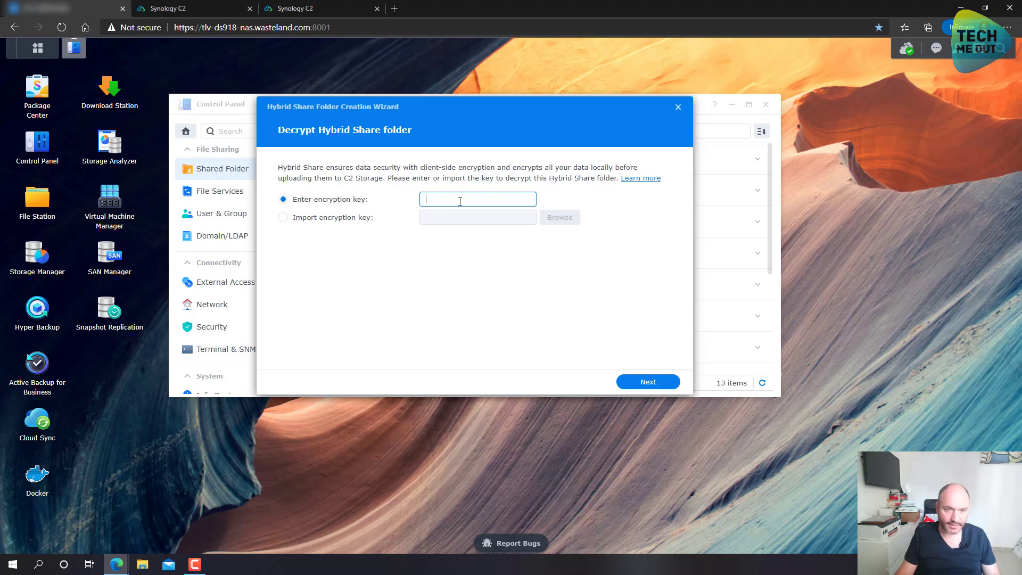
{"action": "type", "text": "••••••••"}
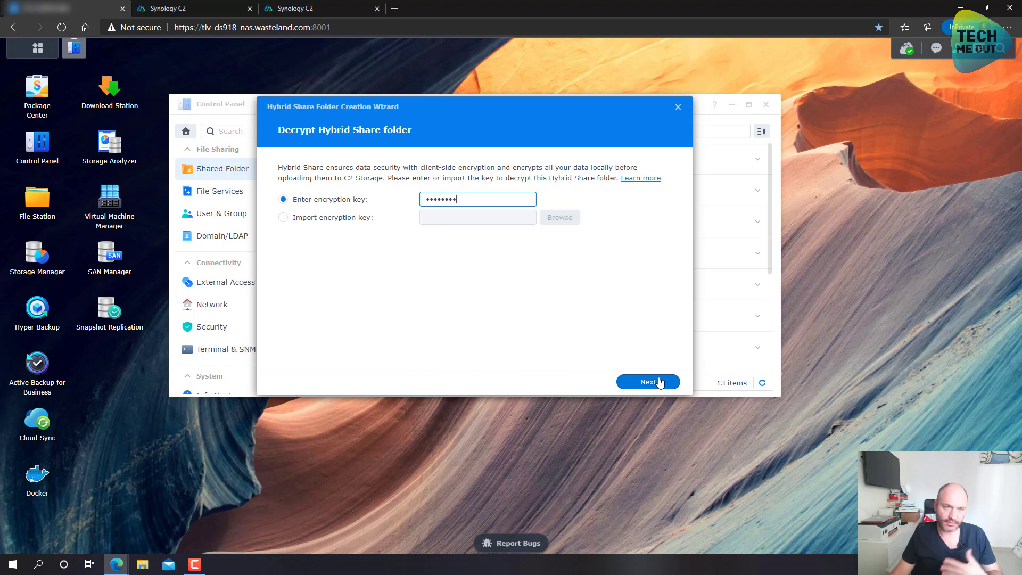
{"action": "left_click", "coordinate": [659, 382]}
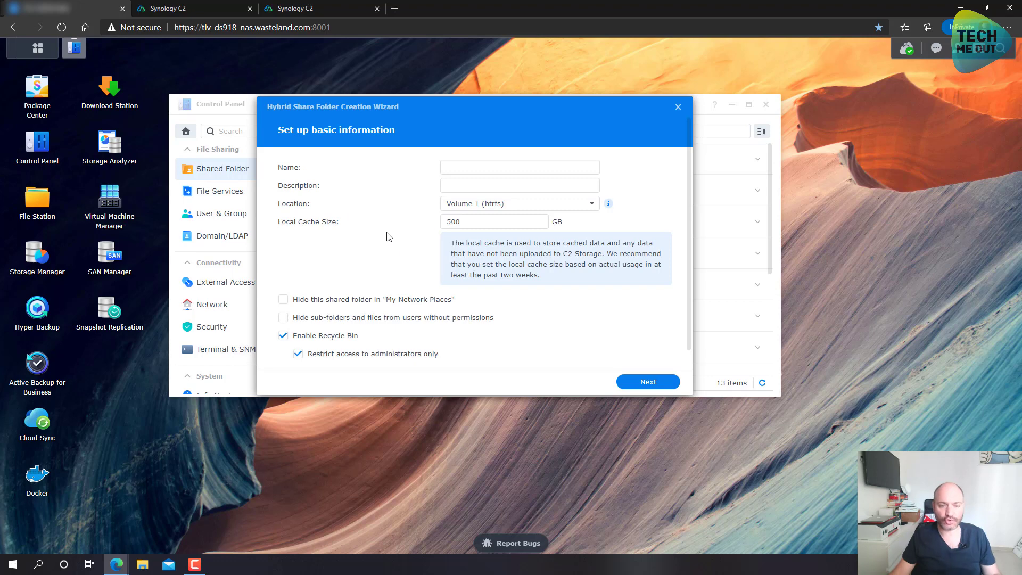
Name the new folder 'Hybrid' and set its local cache size to 300 GB
{"action": "left_click", "coordinate": [479, 168]}
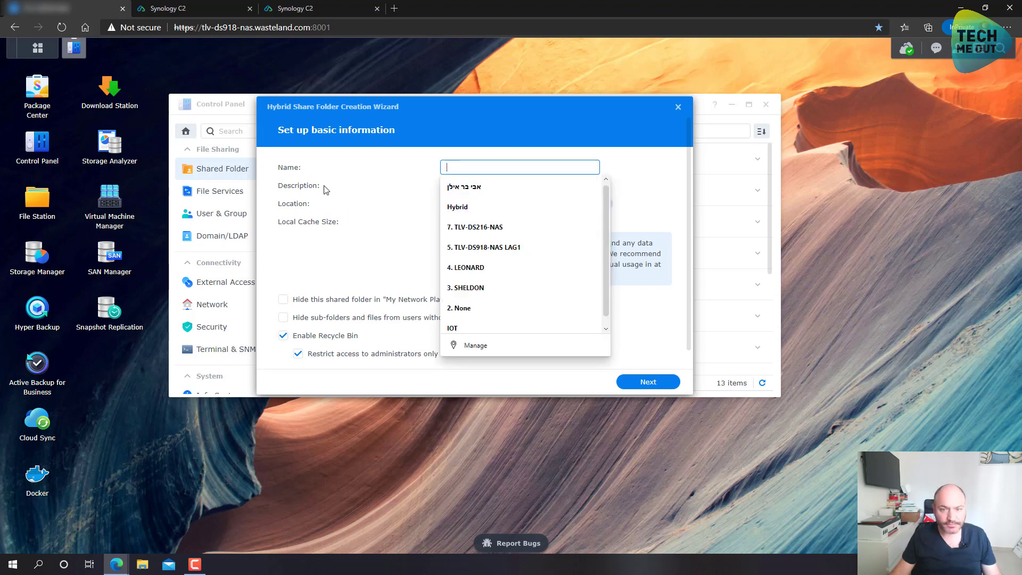
{"action": "left_click", "coordinate": [437, 134]}
{"action": "left_click", "coordinate": [478, 166]}
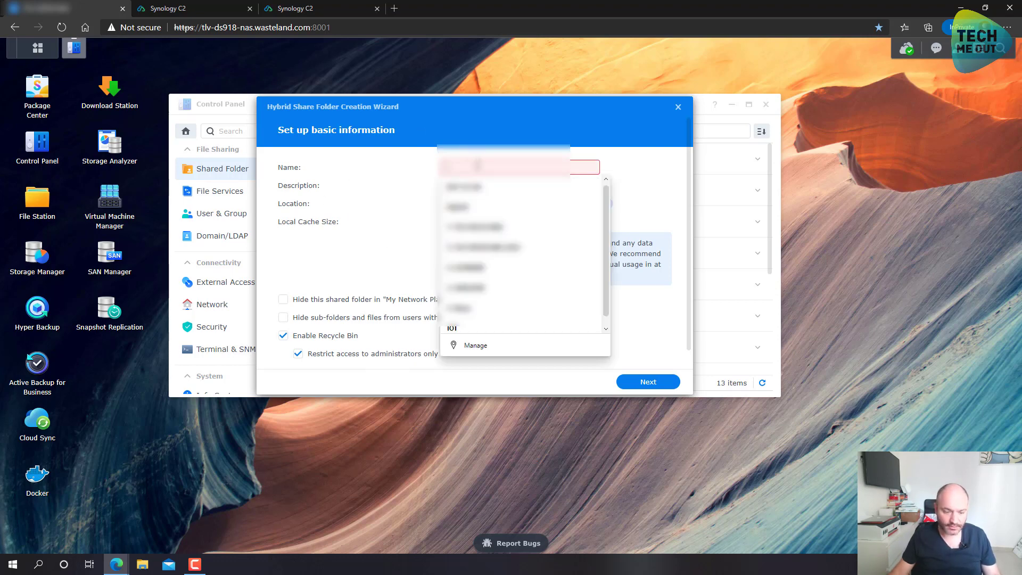
{"action": "type", "text": "Hy"}
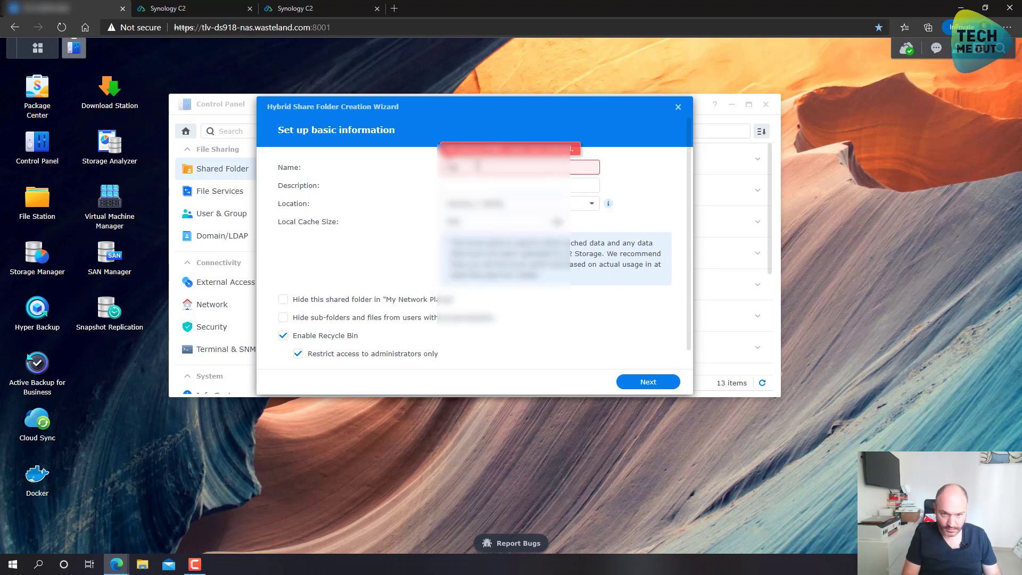
{"action": "type", "text": "brid"}
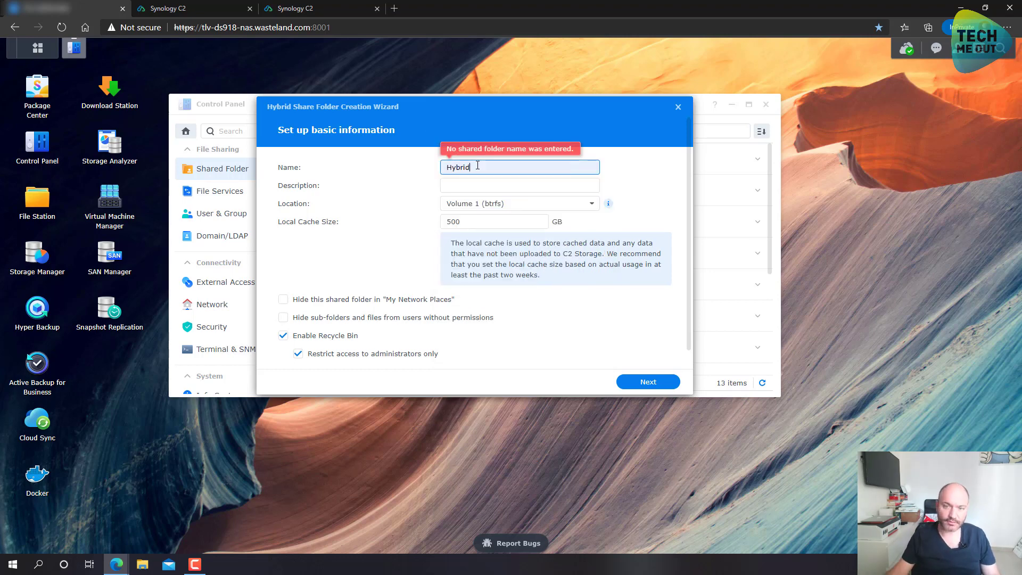
{"action": "left_click", "coordinate": [474, 184]}
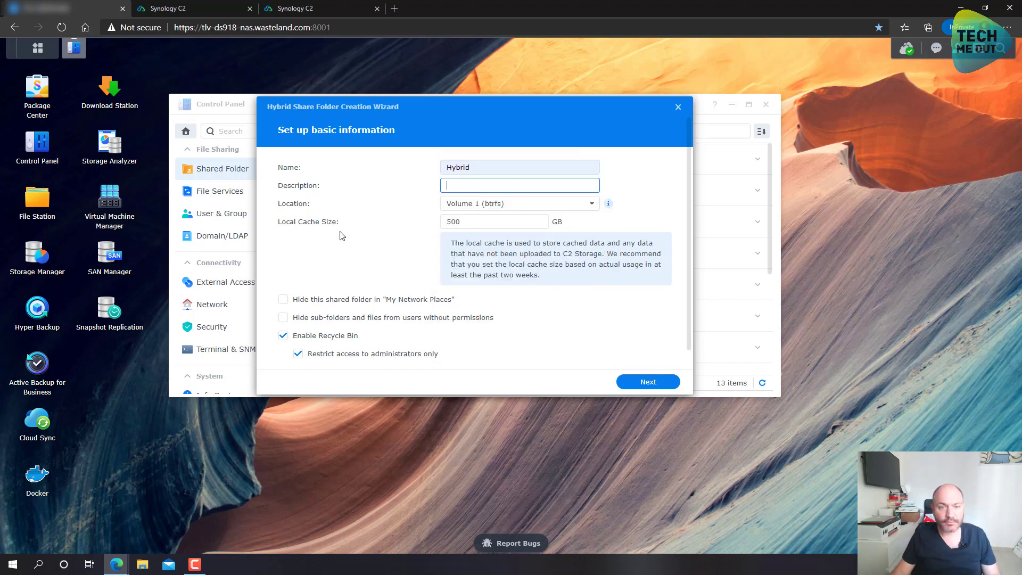
{"action": "double_click", "coordinate": [477, 223]}
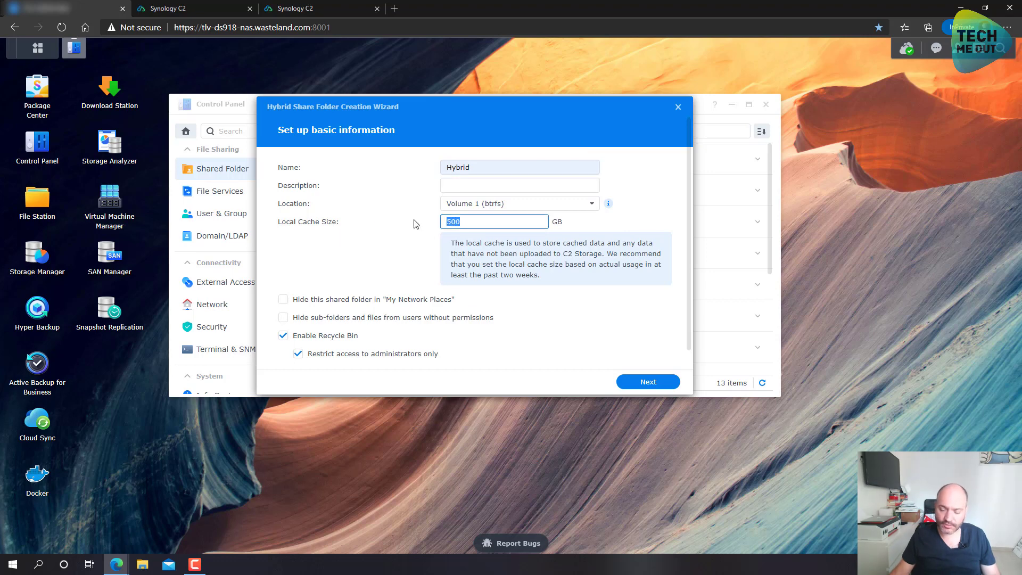
{"action": "type", "text": "200"}
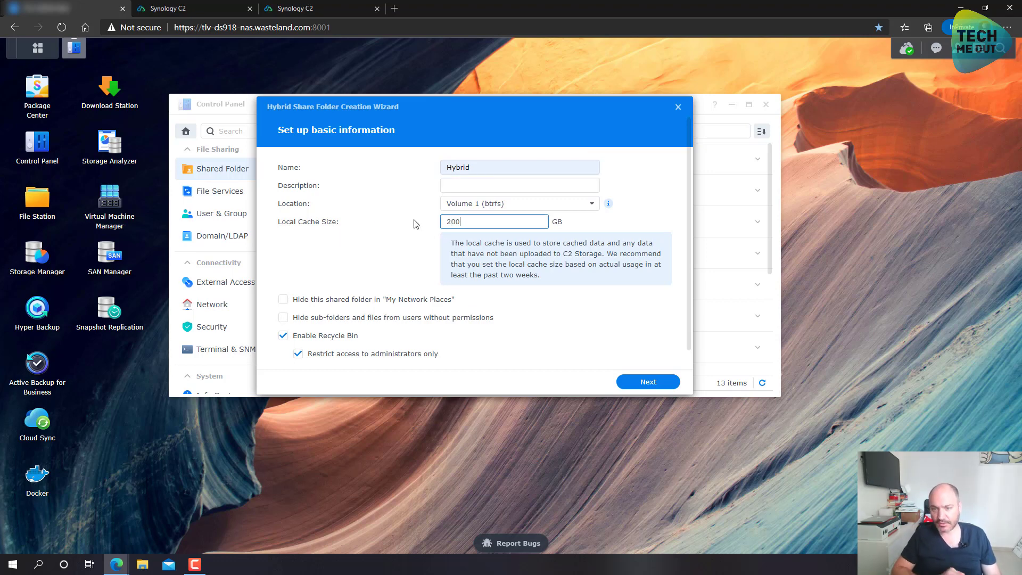
{"action": "double_click", "coordinate": [485, 222]}
{"action": "type", "text": "300"}
{"action": "left_click", "coordinate": [422, 262]}
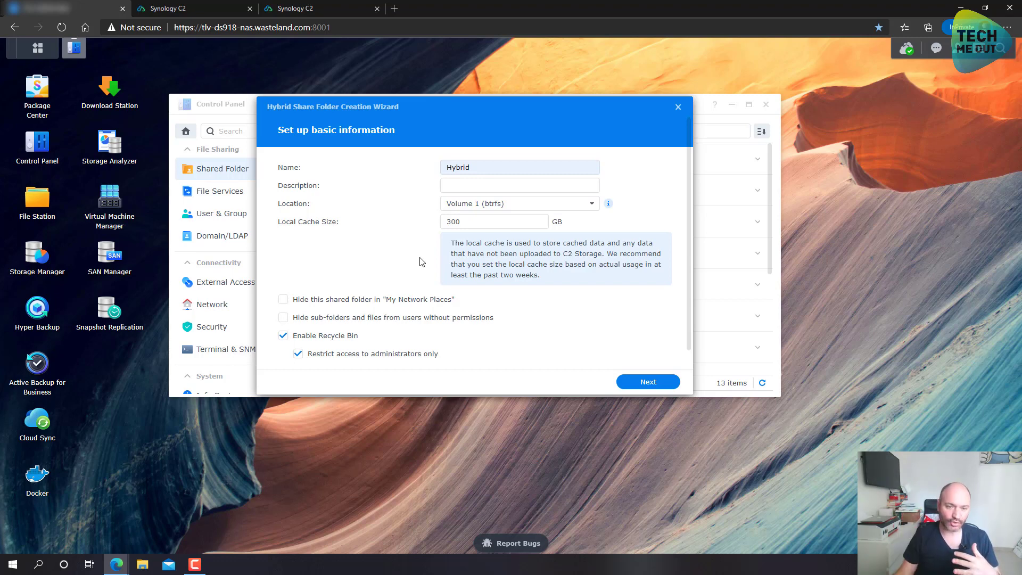
Confirm the wizard settings to create the Hybrid folder on Volume 1
{"action": "left_click", "coordinate": [648, 382]}
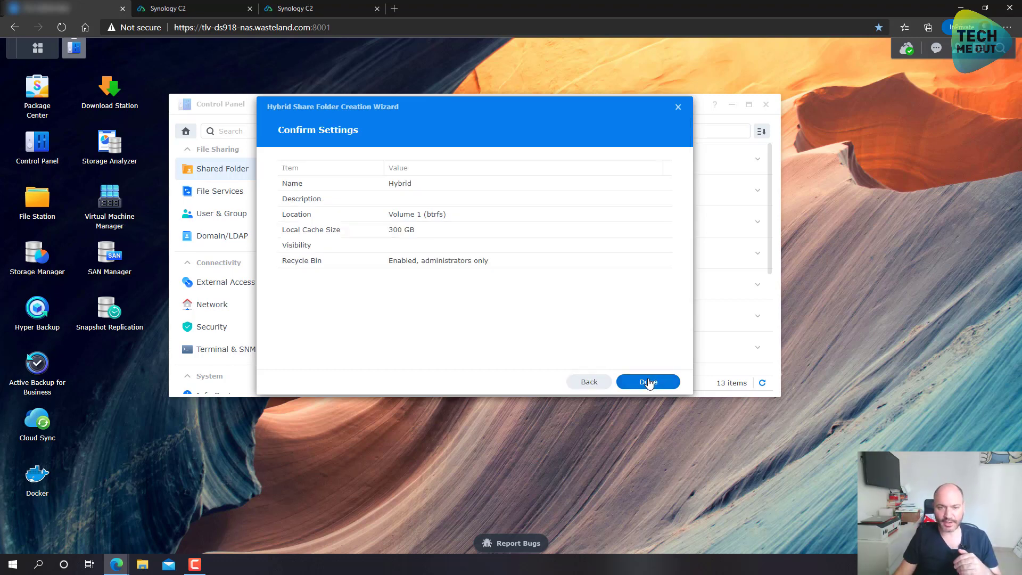
{"action": "left_click", "coordinate": [648, 382]}
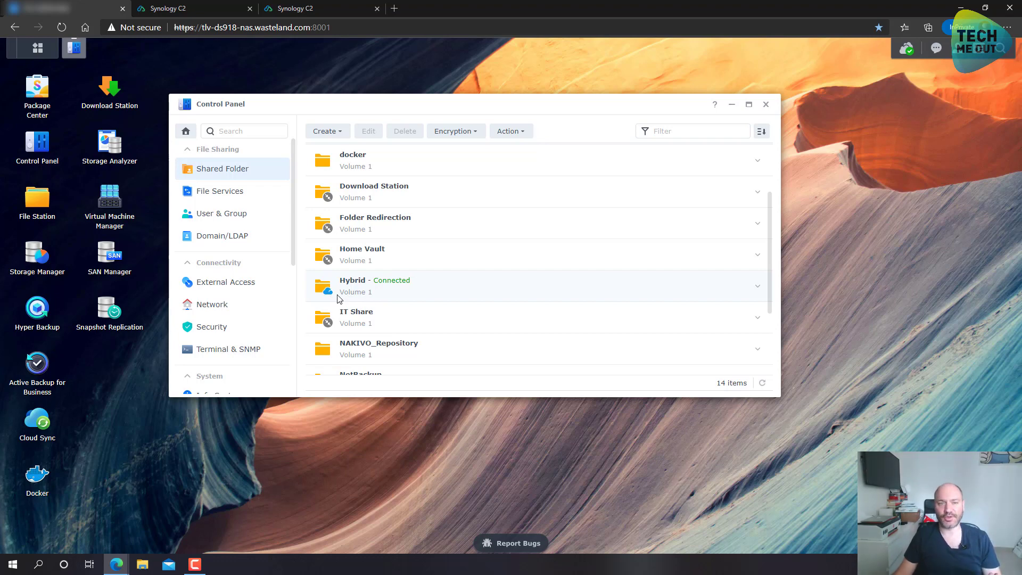
{"action": "left_click", "coordinate": [312, 11]}
{"action": "left_click", "coordinate": [62, 28]}
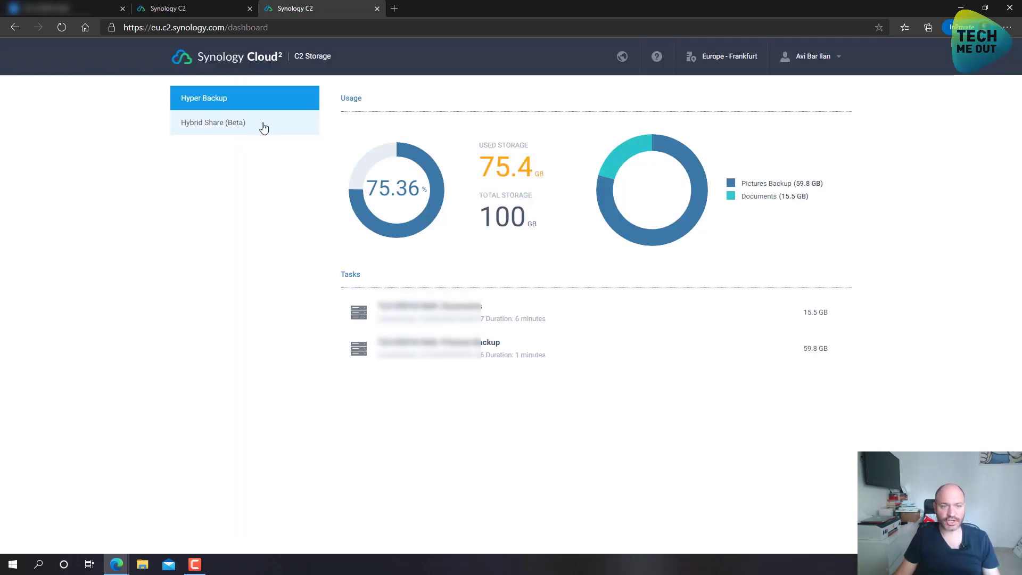
{"action": "left_click", "coordinate": [264, 128]}
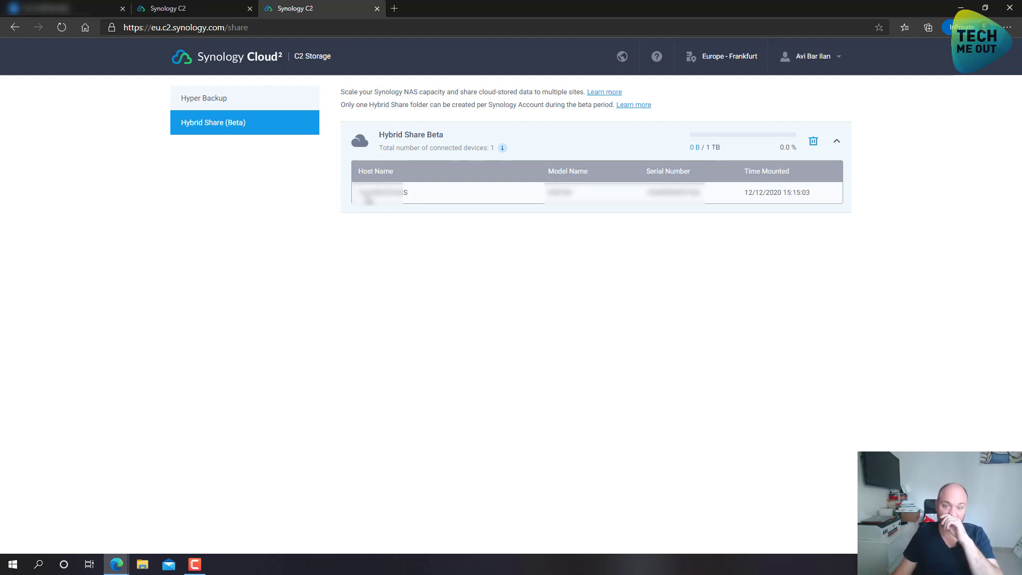
Review the Hybrid folder's permissions for domain users and domain groups, then close without saving
{"action": "left_click", "coordinate": [69, 8]}
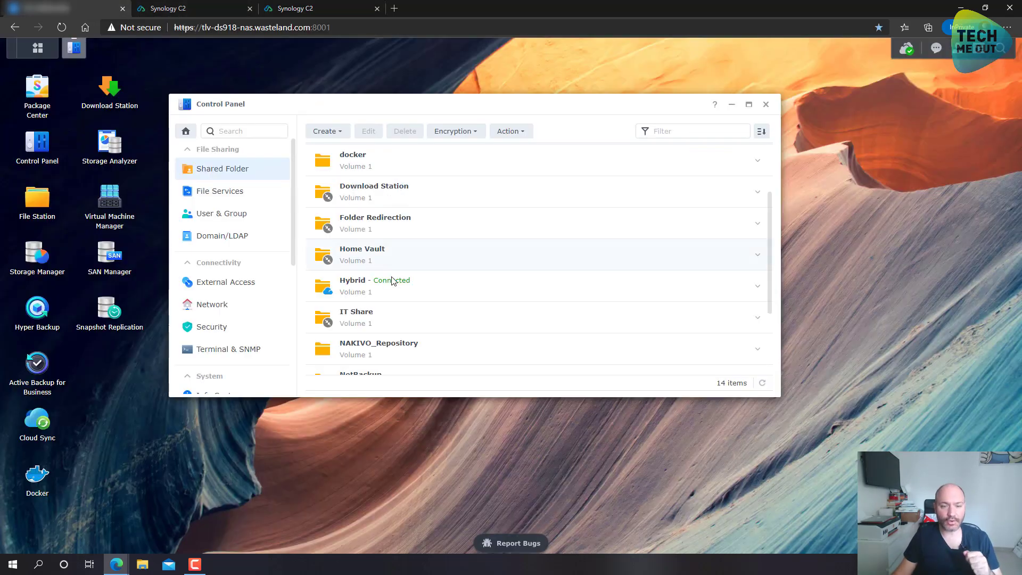
{"action": "left_click", "coordinate": [426, 290]}
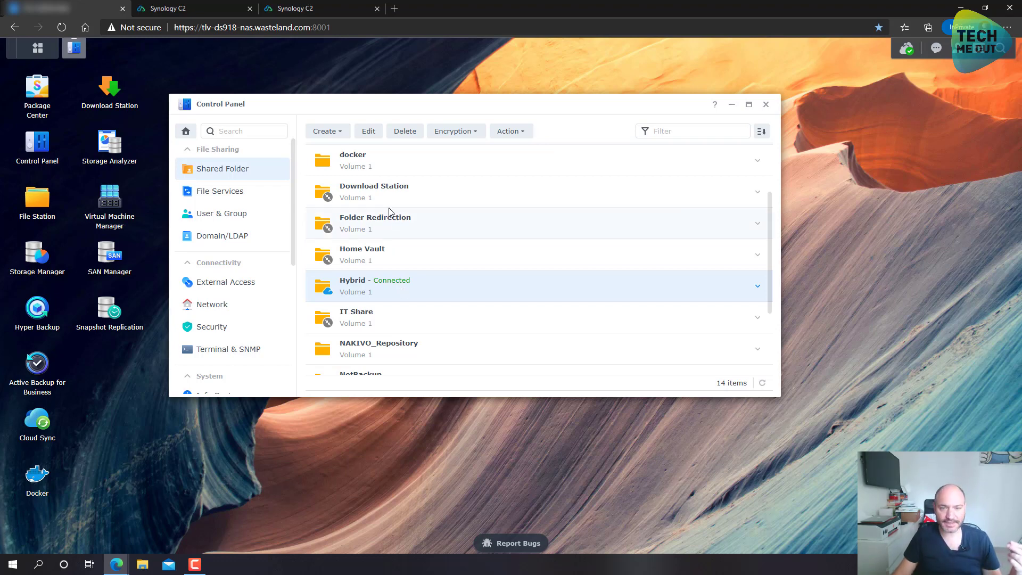
{"action": "left_click", "coordinate": [369, 132]}
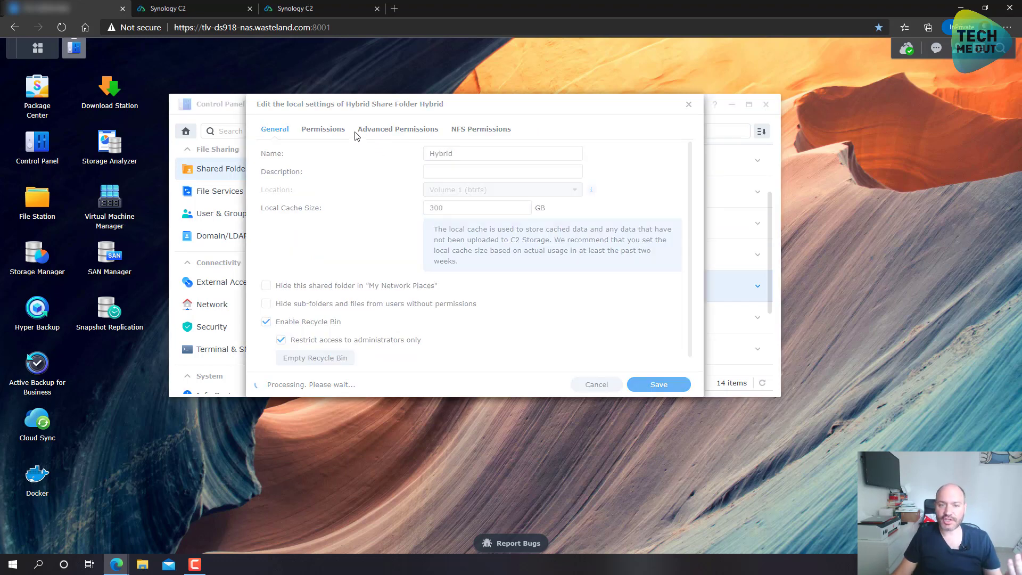
{"action": "left_click", "coordinate": [326, 132]}
{"action": "left_click", "coordinate": [346, 154]}
{"action": "left_click", "coordinate": [327, 220]}
{"action": "left_click", "coordinate": [326, 156]}
{"action": "left_click", "coordinate": [328, 234]}
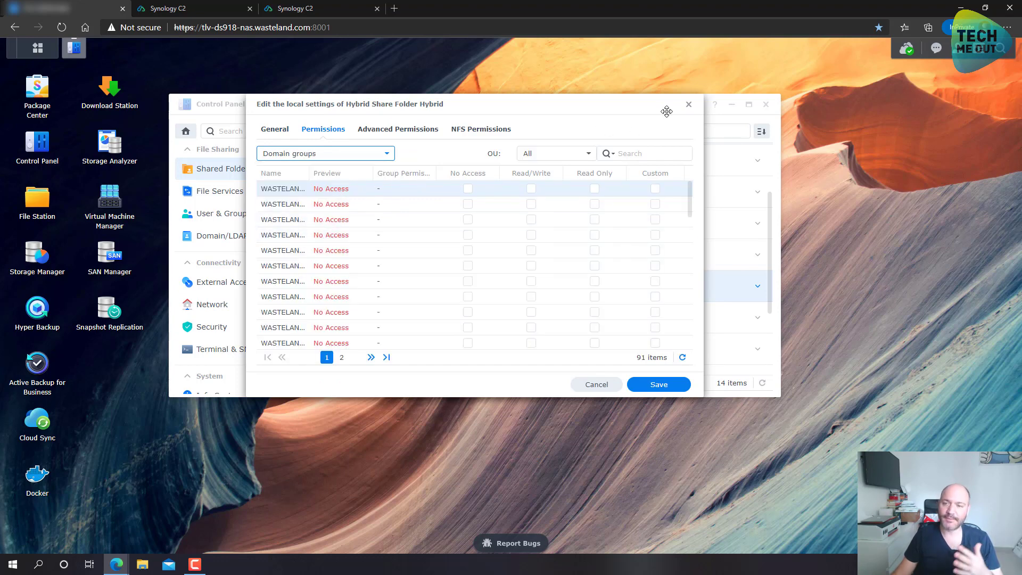
{"action": "left_click", "coordinate": [688, 105]}
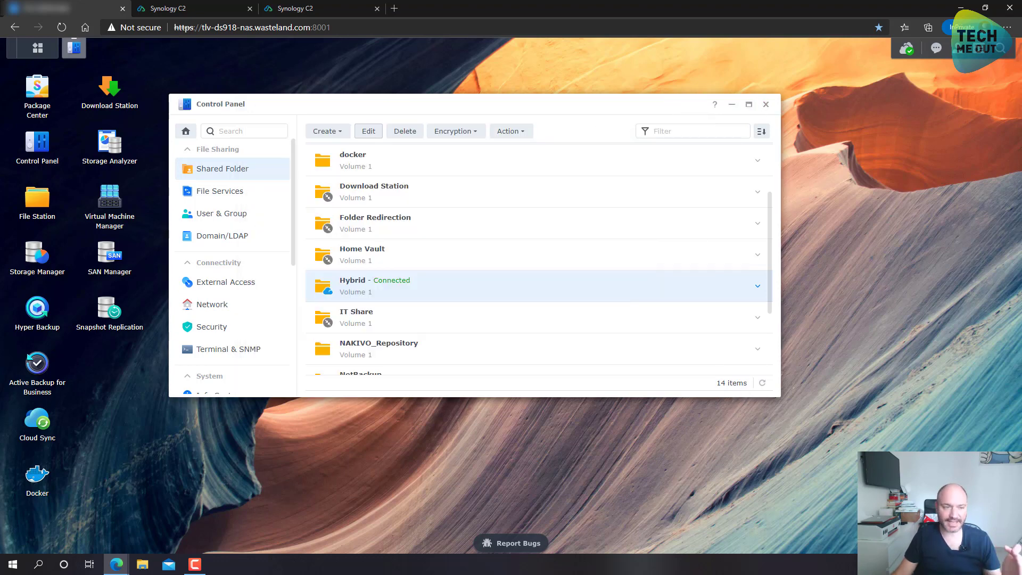
Open File Station and browse into the Hybrid shared folder
{"action": "left_click", "coordinate": [44, 200]}
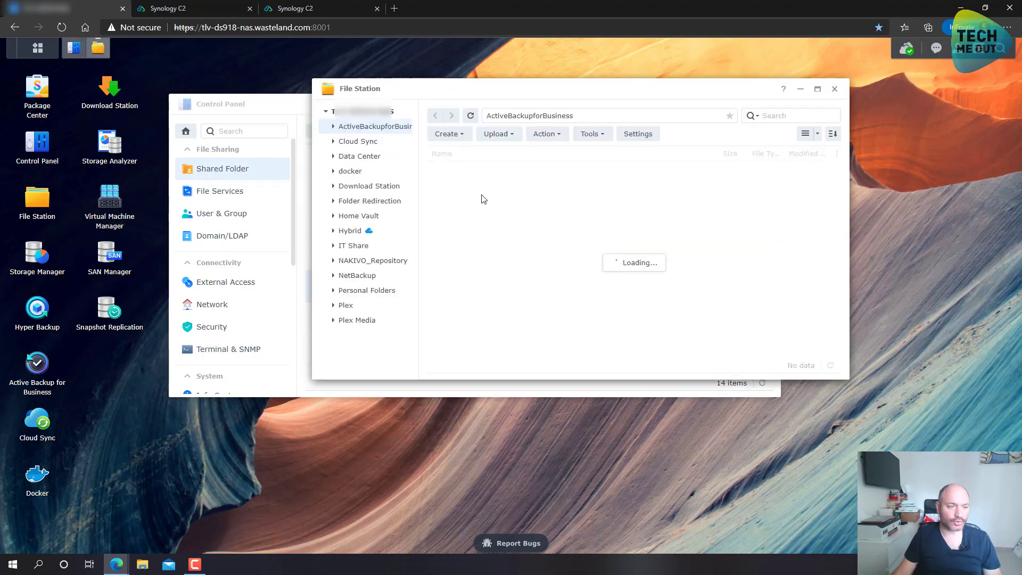
{"action": "left_click", "coordinate": [366, 232]}
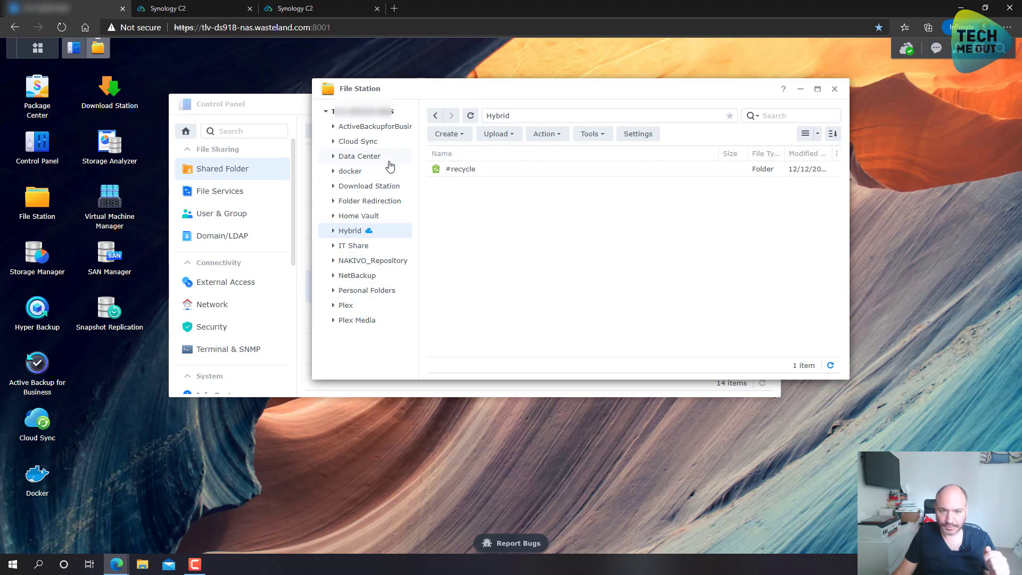
Select the PlexMediaServer .spk package in the PC's Downloads folder
{"action": "left_click", "coordinate": [142, 564]}
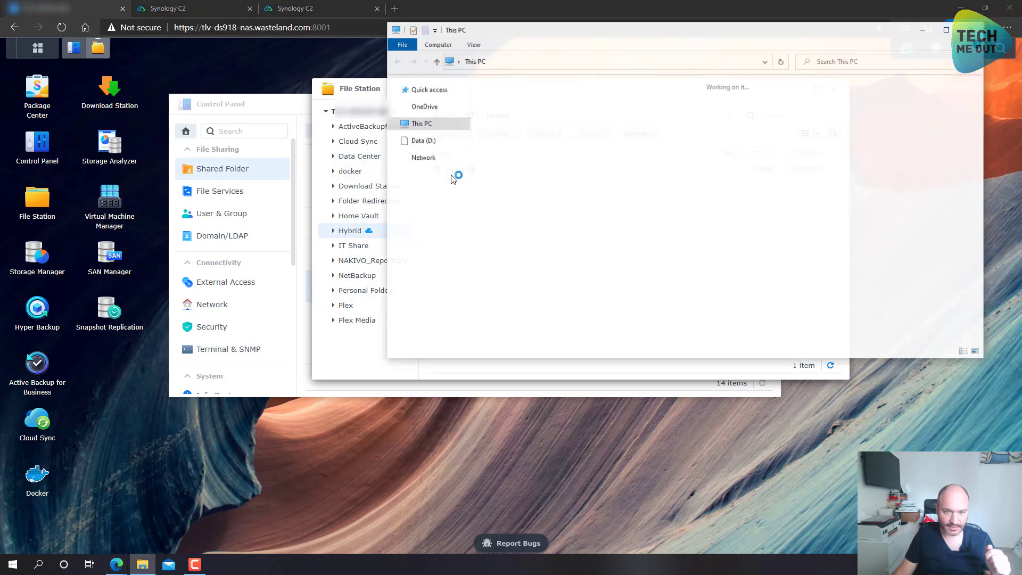
{"action": "left_click", "coordinate": [430, 128]}
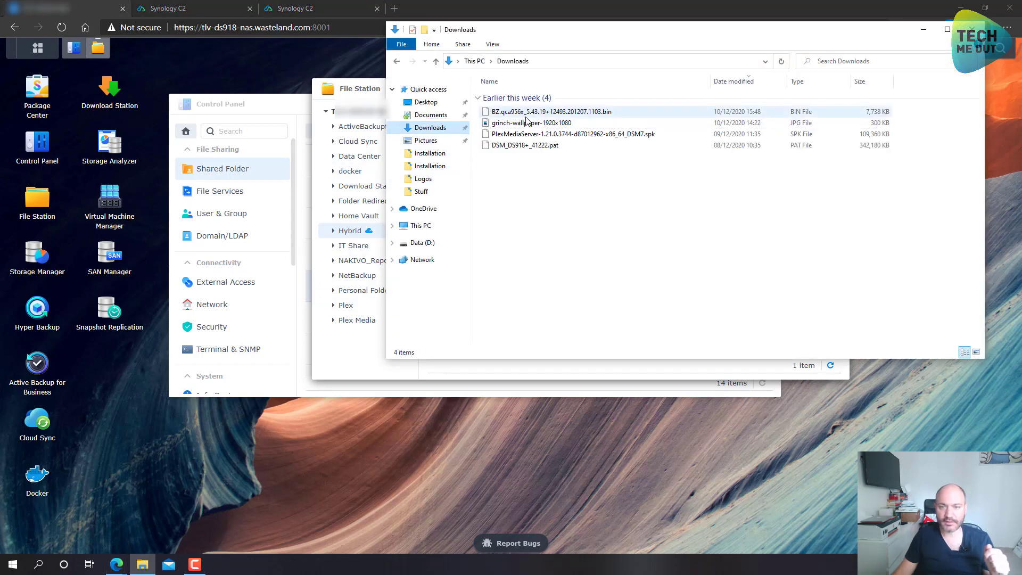
{"action": "left_click", "coordinate": [568, 136]}
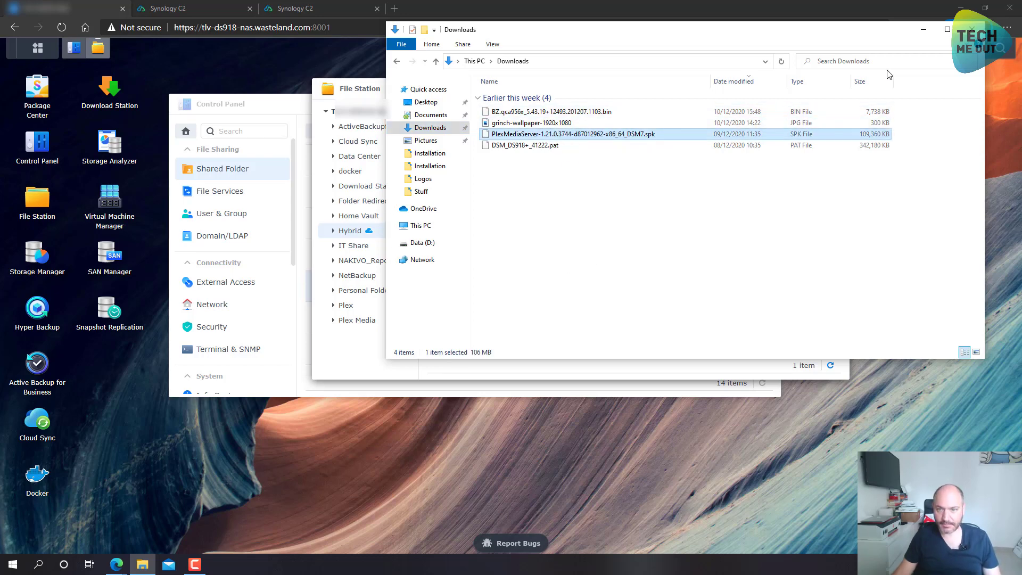
Drag PlexMediaServer-1.21.0.3744-d87012962-x86_64_DSM7.spk into File Station's Hybrid folder, making 2 items
{"action": "left_click", "coordinate": [923, 33]}
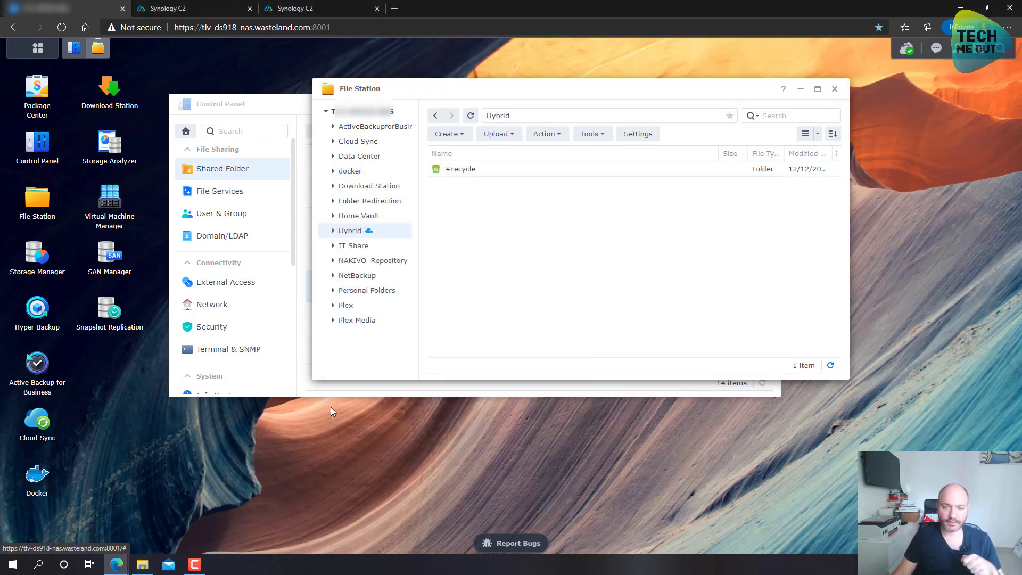
{"action": "left_click", "coordinate": [142, 564]}
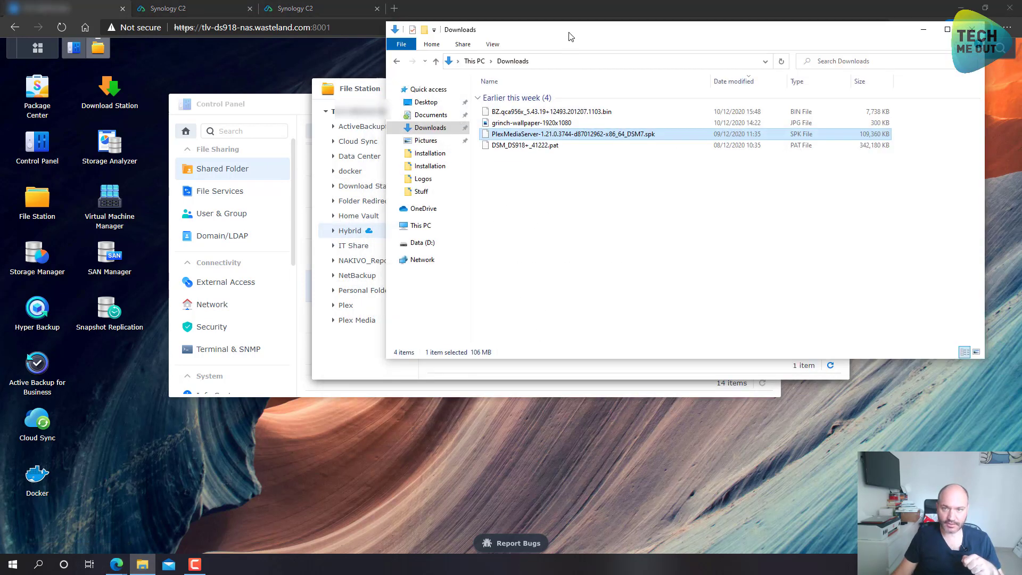
{"action": "left_click_drag", "start_coordinate": [572, 31], "coordinate": [839, 174]}
{"action": "left_click_drag", "start_coordinate": [798, 278], "coordinate": [591, 264]}
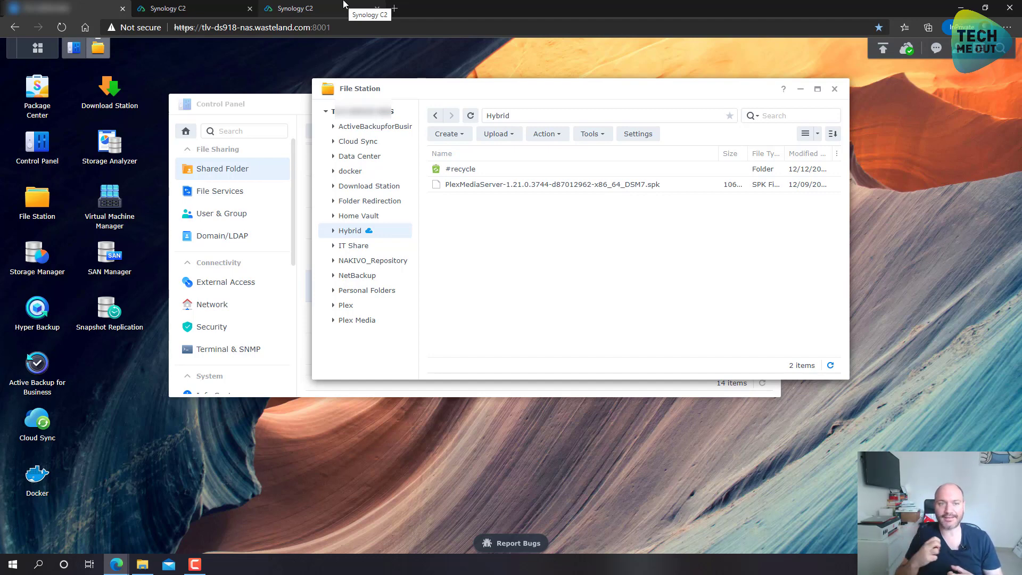
{"action": "left_click", "coordinate": [343, 6]}
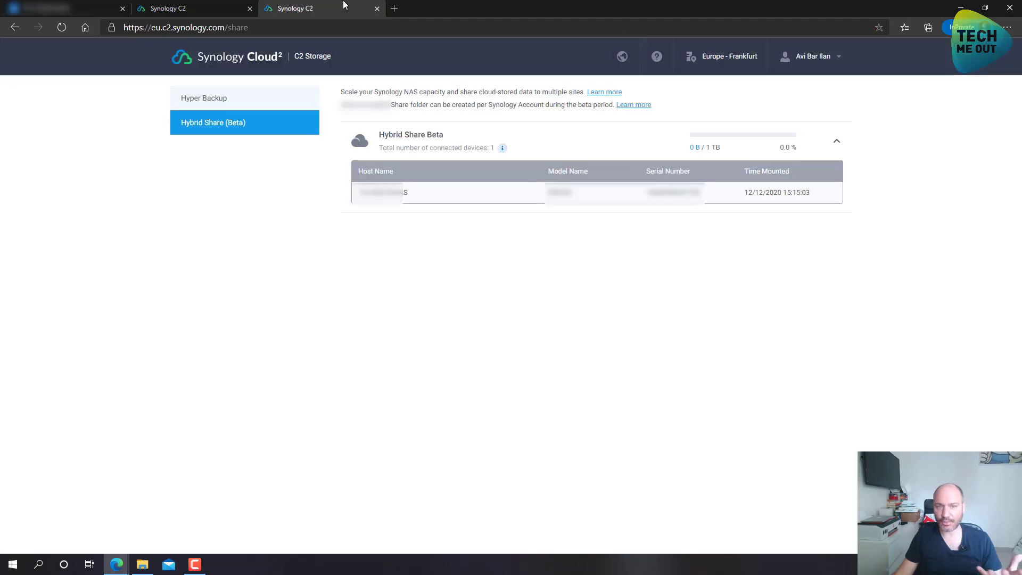
{"action": "left_click", "coordinate": [64, 28]}
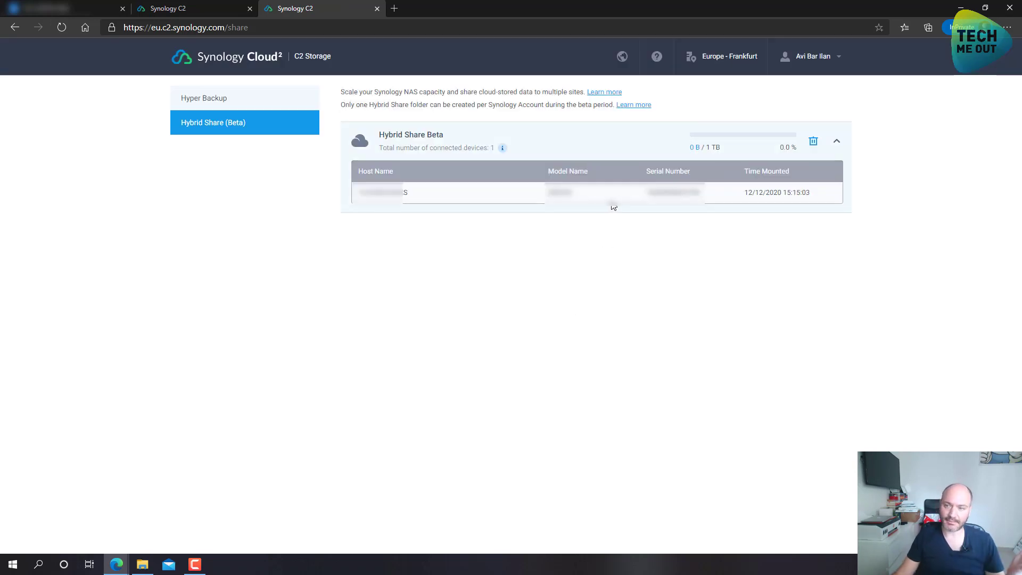
{"action": "left_click", "coordinate": [238, 102]}
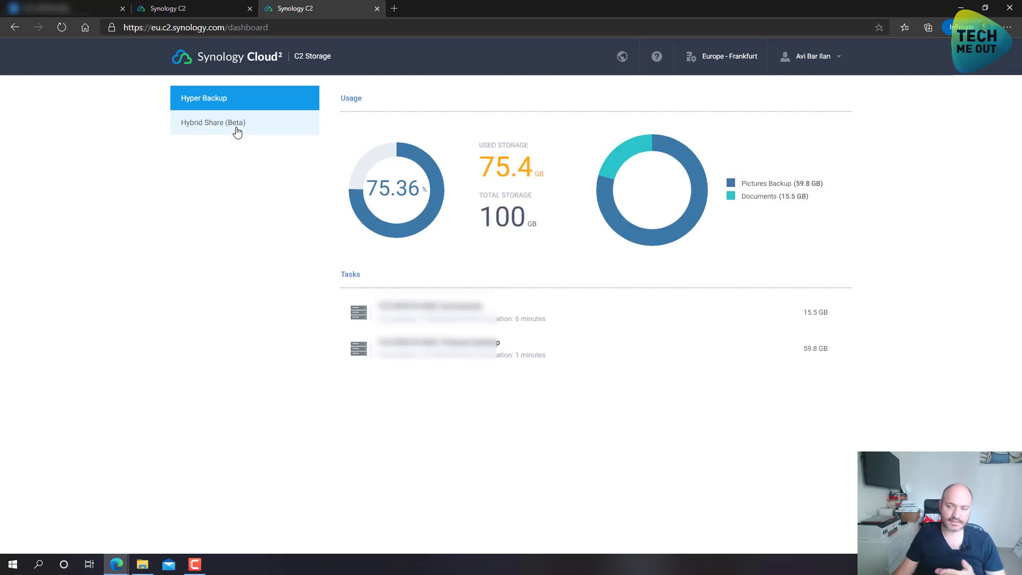
{"action": "left_click", "coordinate": [237, 128]}
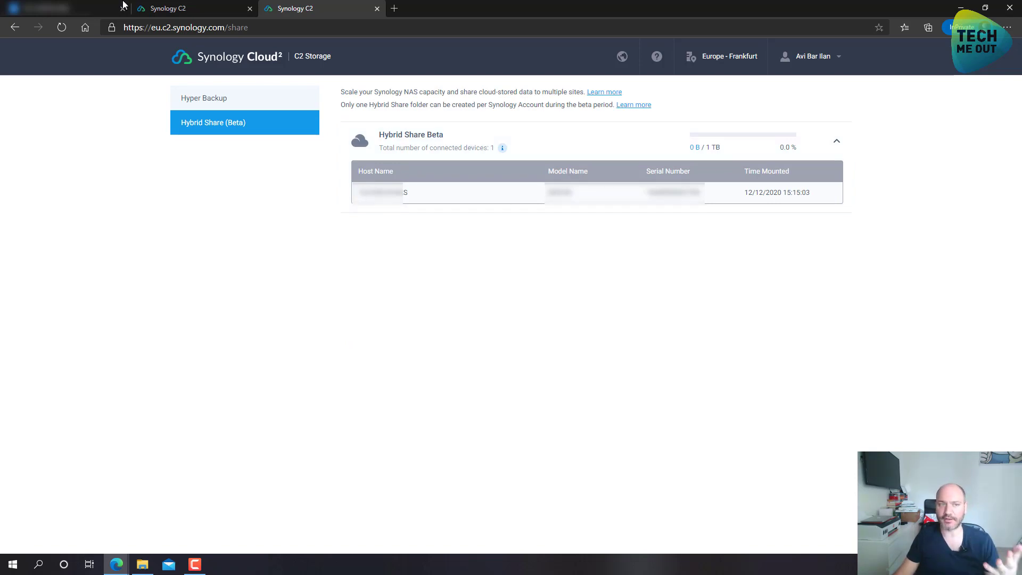
{"action": "left_click", "coordinate": [88, 8]}
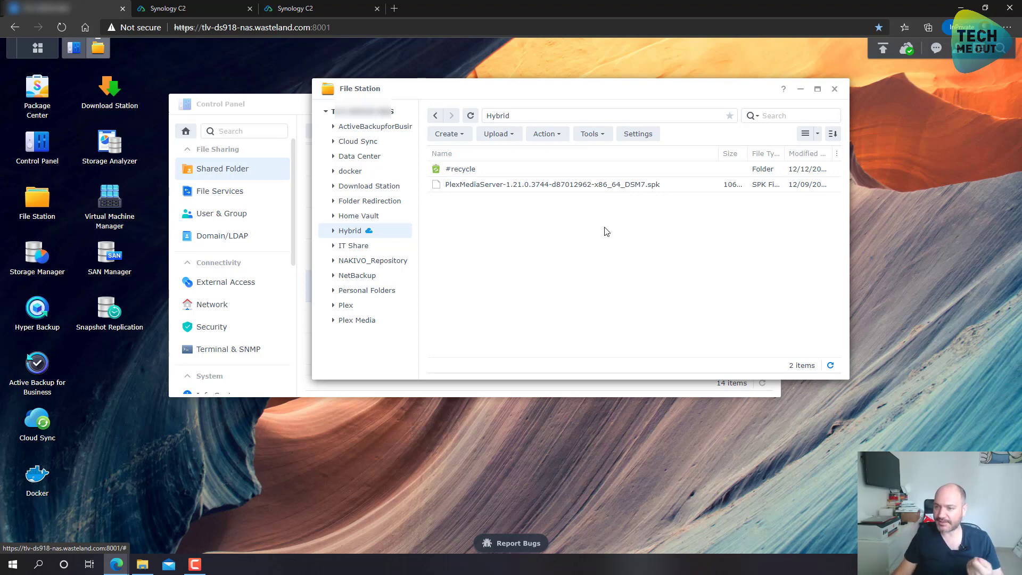
{"action": "left_click_drag", "start_coordinate": [457, 87], "coordinate": [500, 66]}
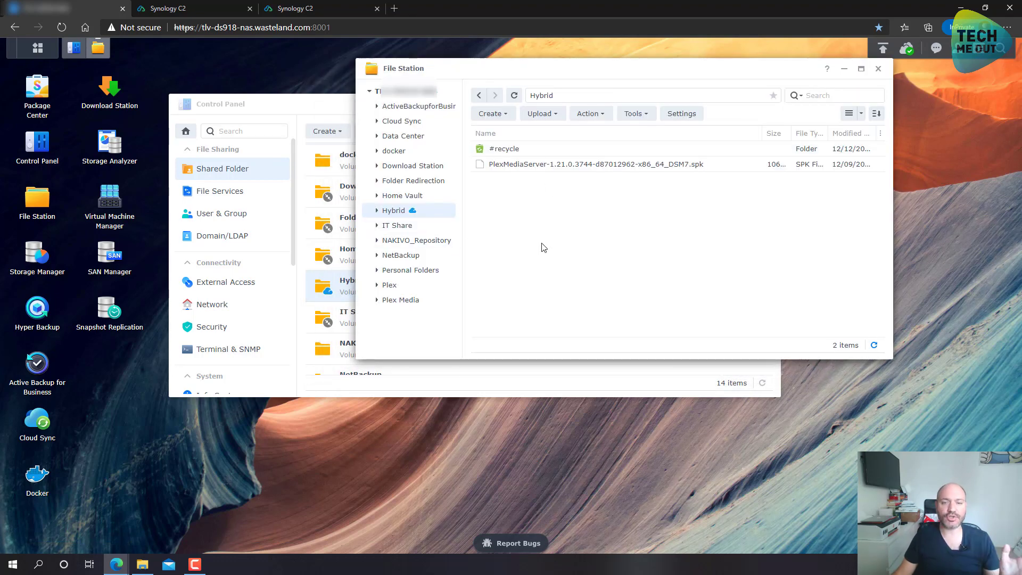